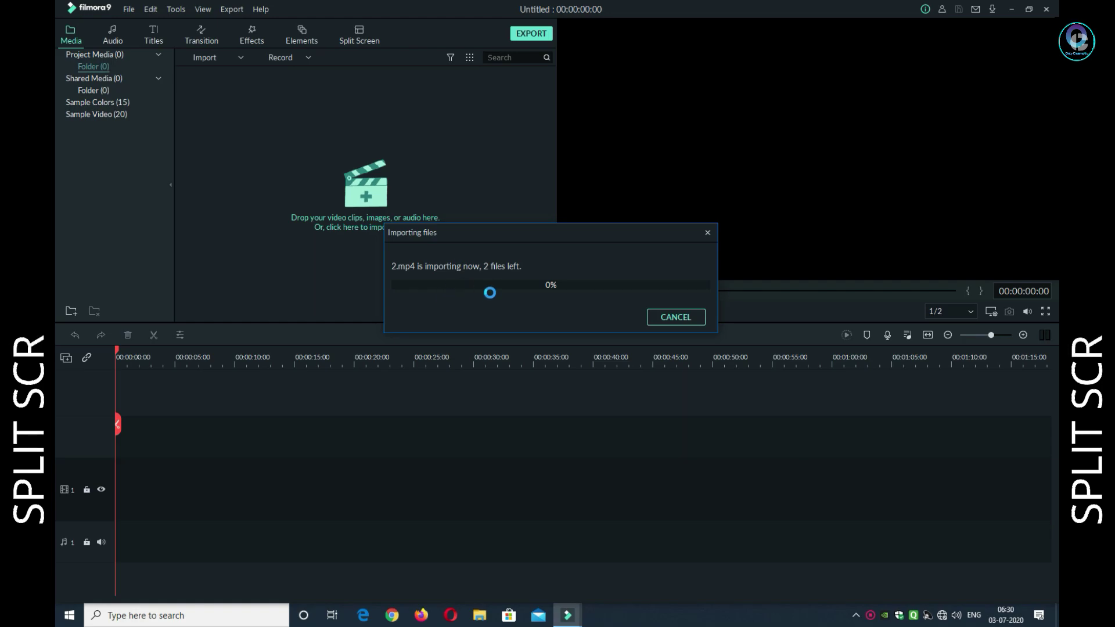
# - Deselect the three imported clips and browse the Split Screen layout templates
pyautogui.click(492, 212)
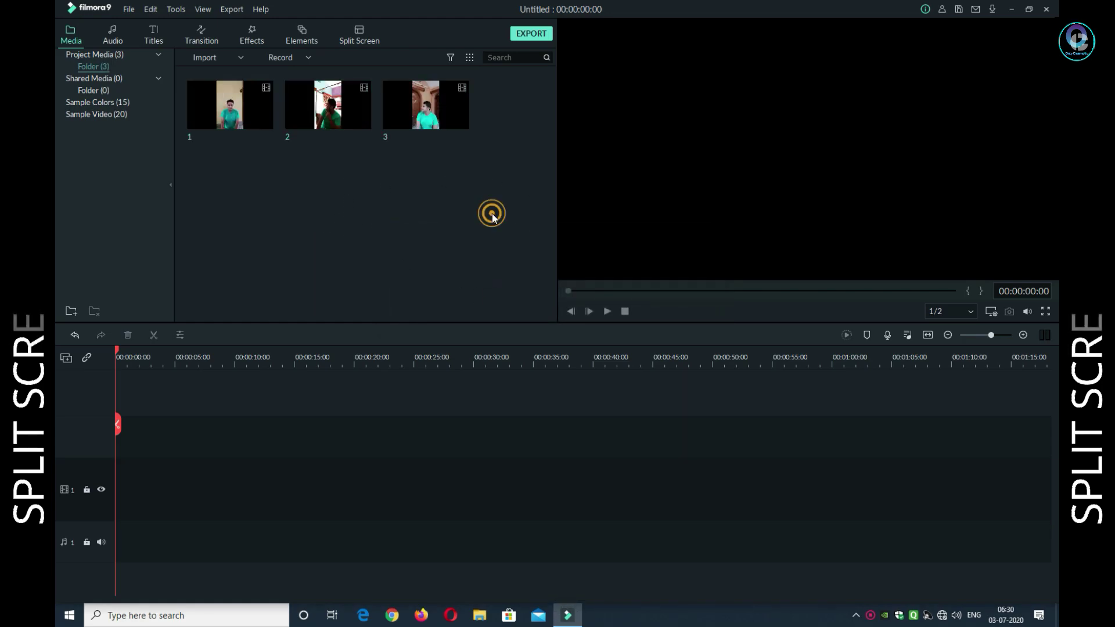
pyautogui.click(364, 40)
pyautogui.click(363, 40)
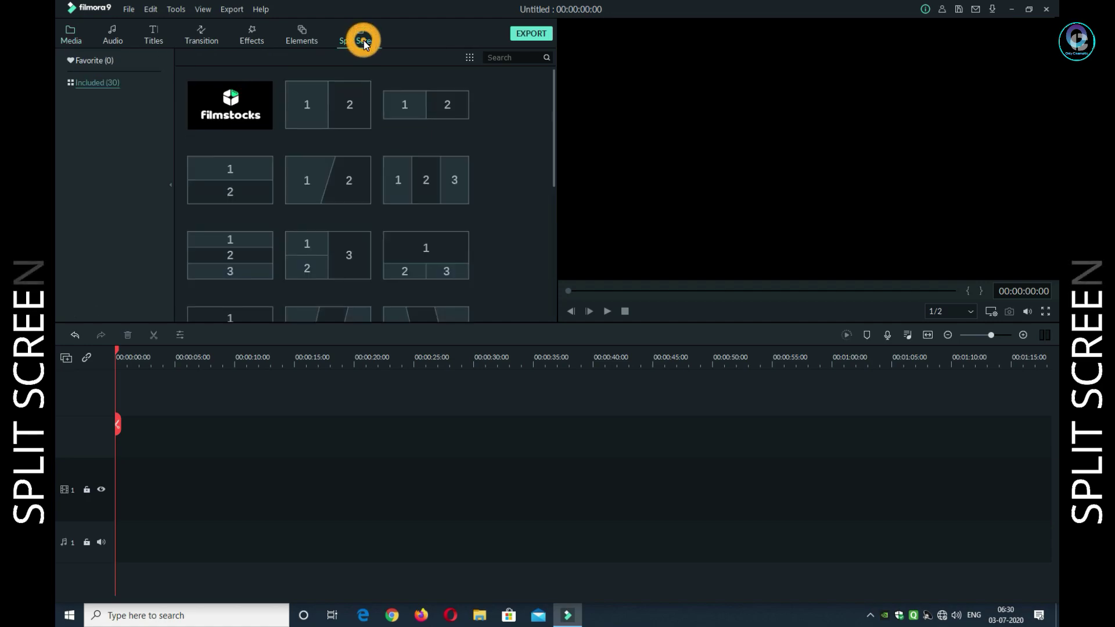
pyautogui.scroll(-5, 519, 187)
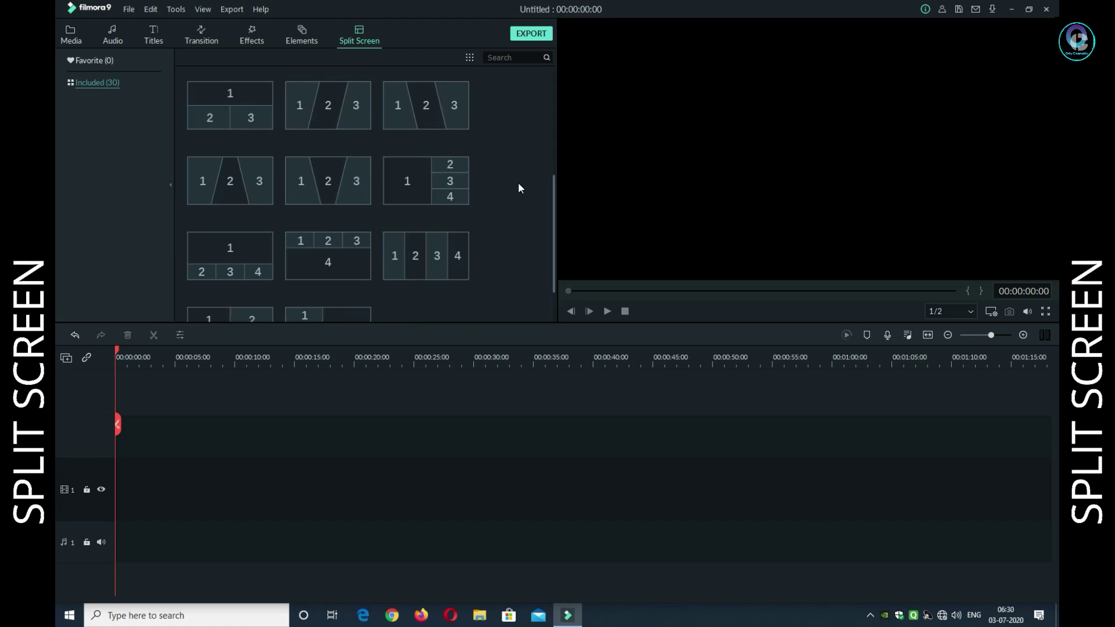
pyautogui.scroll(6, 519, 187)
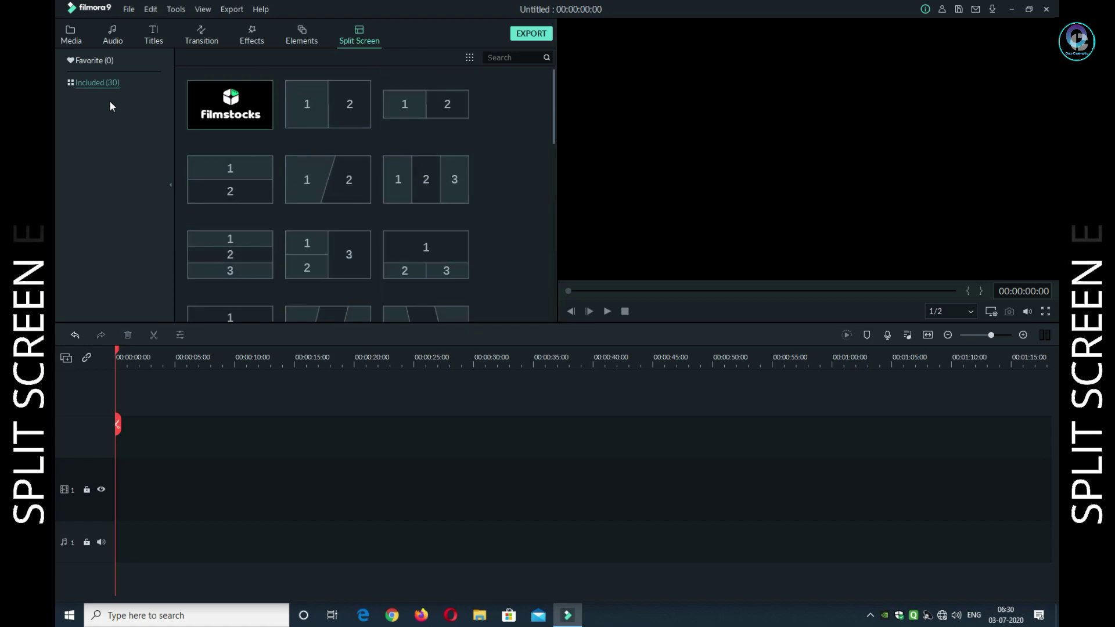
pyautogui.click(72, 34)
pyautogui.click(368, 37)
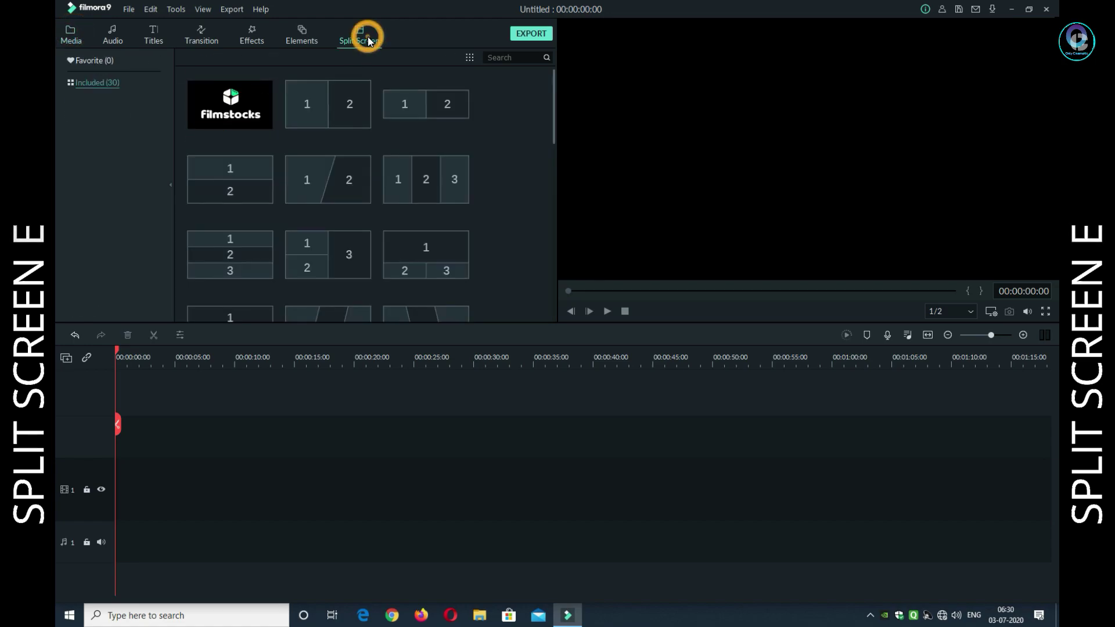
# - Place the 1|2|3 three-panel template on the video track and open its ADVANCED editor
pyautogui.moveTo(446, 186); pyautogui.dragTo(118, 497)
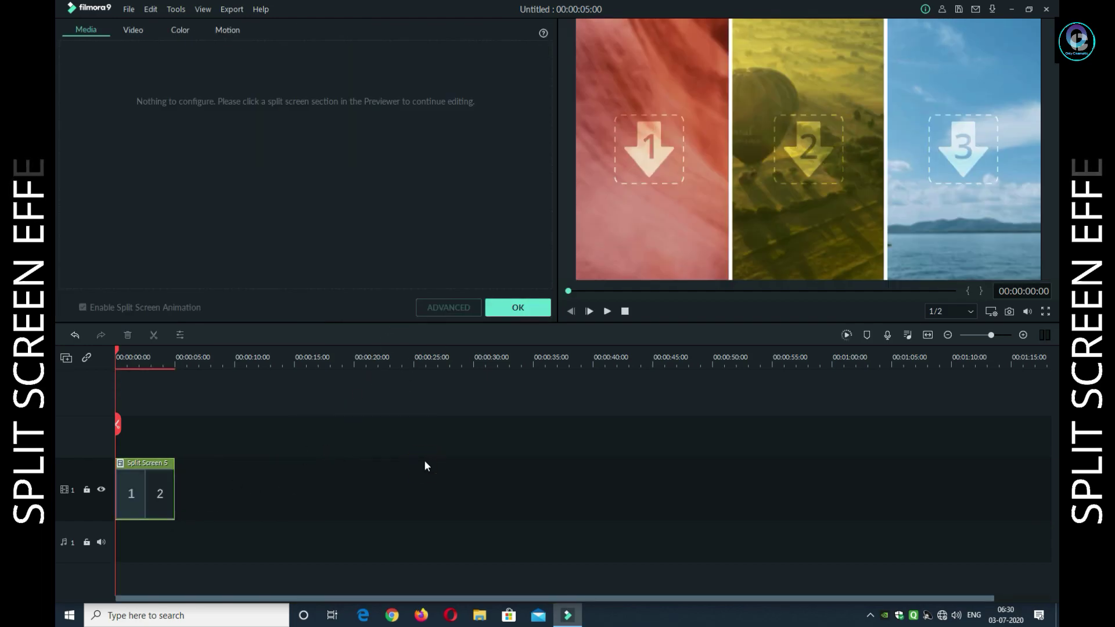
pyautogui.click(161, 502)
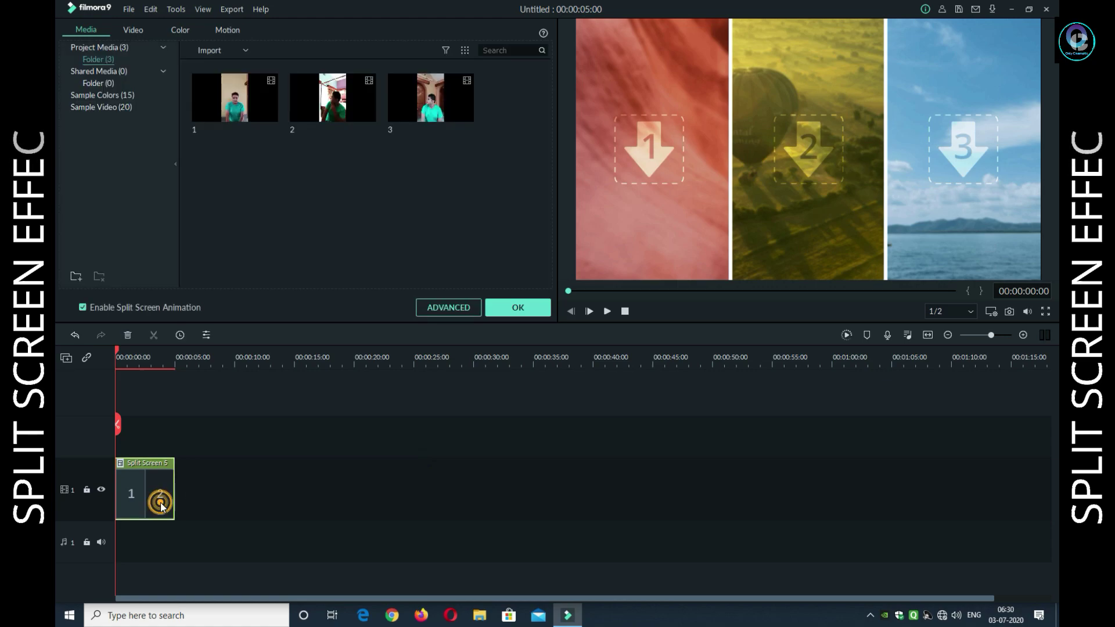
pyautogui.click(442, 308)
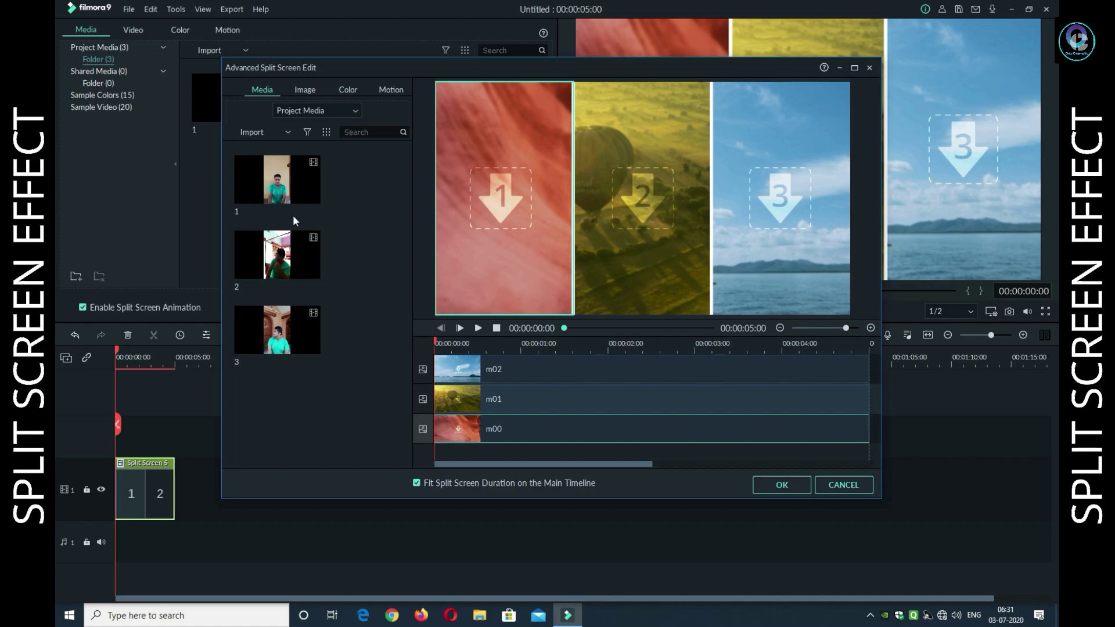
# - Drop clips 1, 2 and 3 into the left, middle and right slots, then preview playback
pyautogui.click(309, 189)
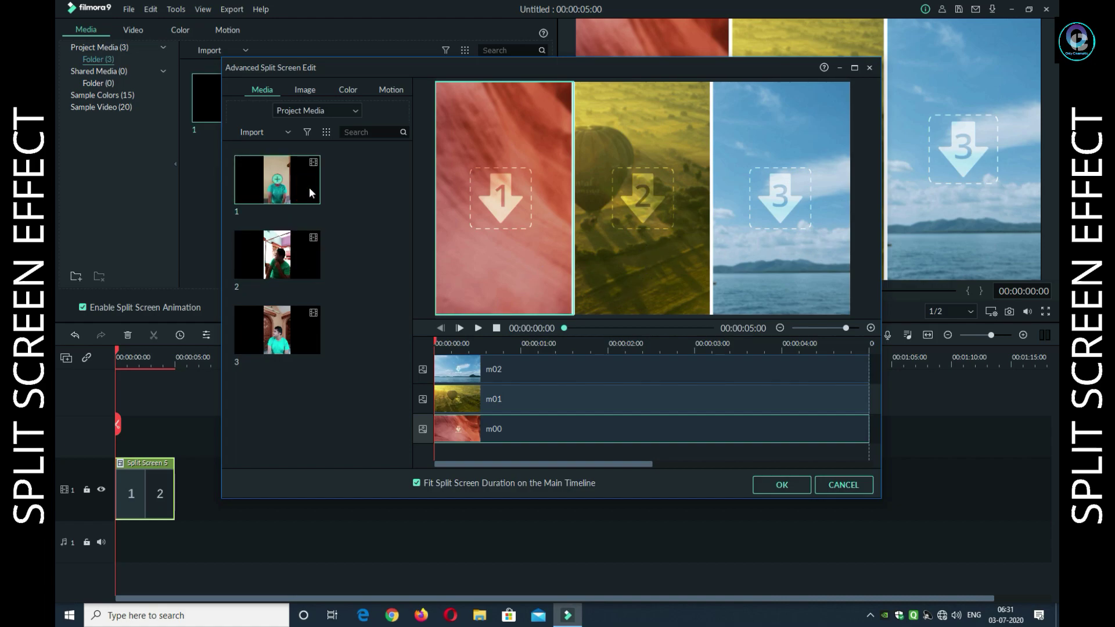
pyautogui.moveTo(309, 187); pyautogui.dragTo(491, 213)
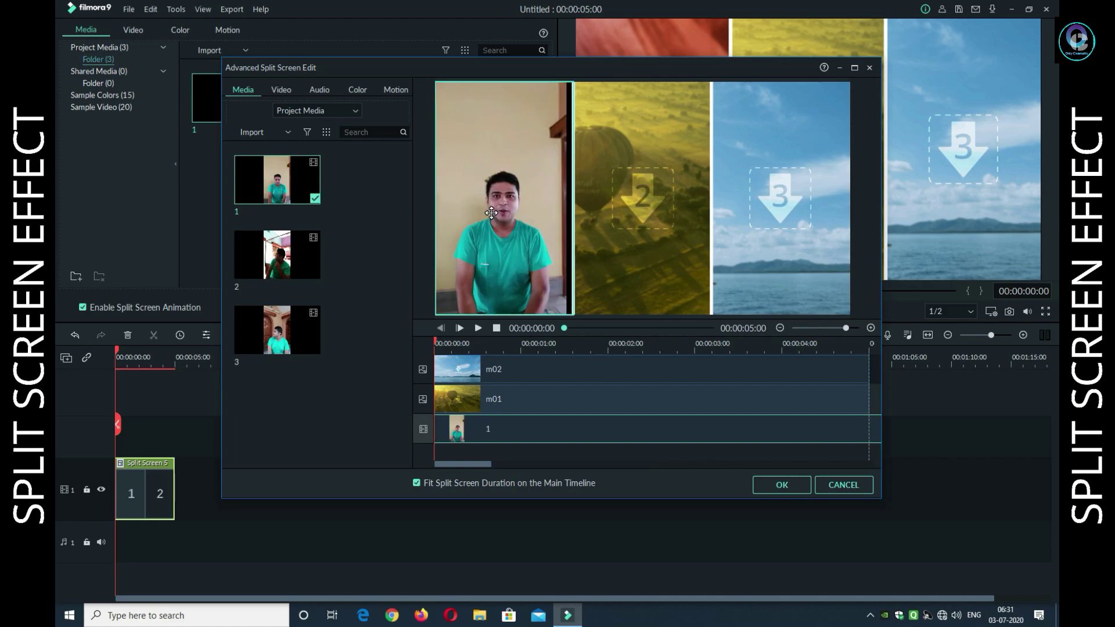
pyautogui.click(311, 268)
pyautogui.moveTo(311, 268); pyautogui.dragTo(628, 262)
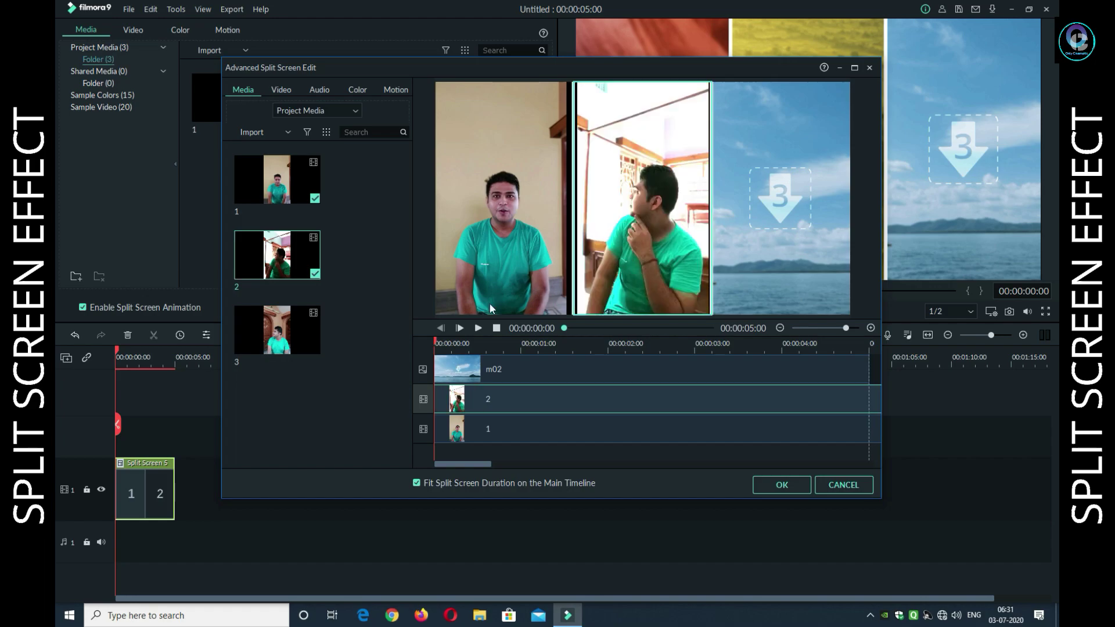
pyautogui.click(301, 335)
pyautogui.moveTo(302, 335); pyautogui.dragTo(769, 280)
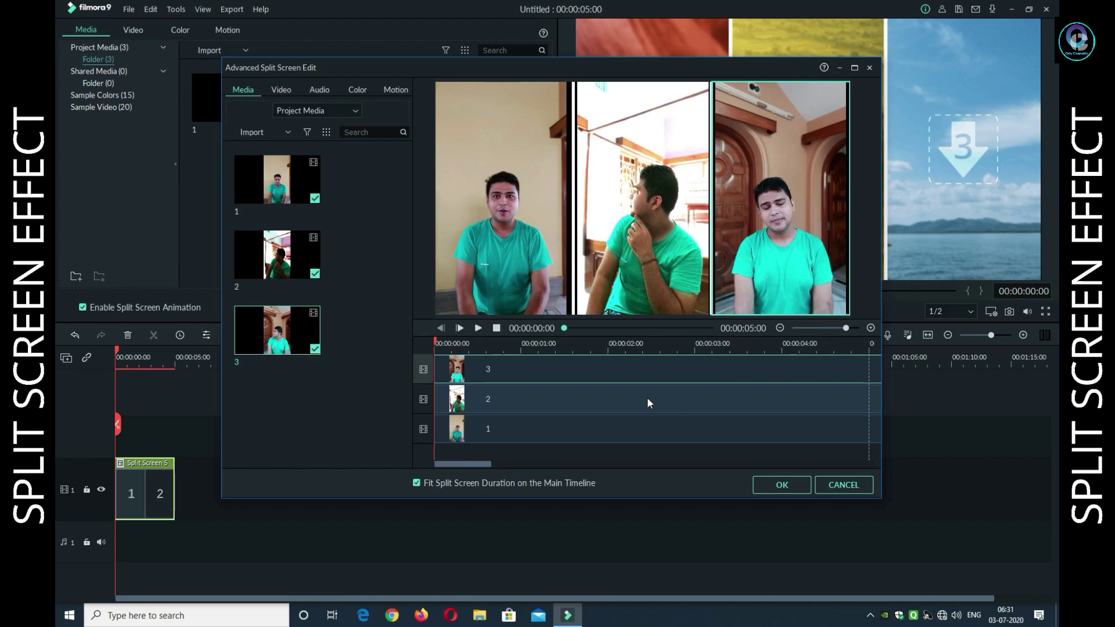
pyautogui.click(477, 329)
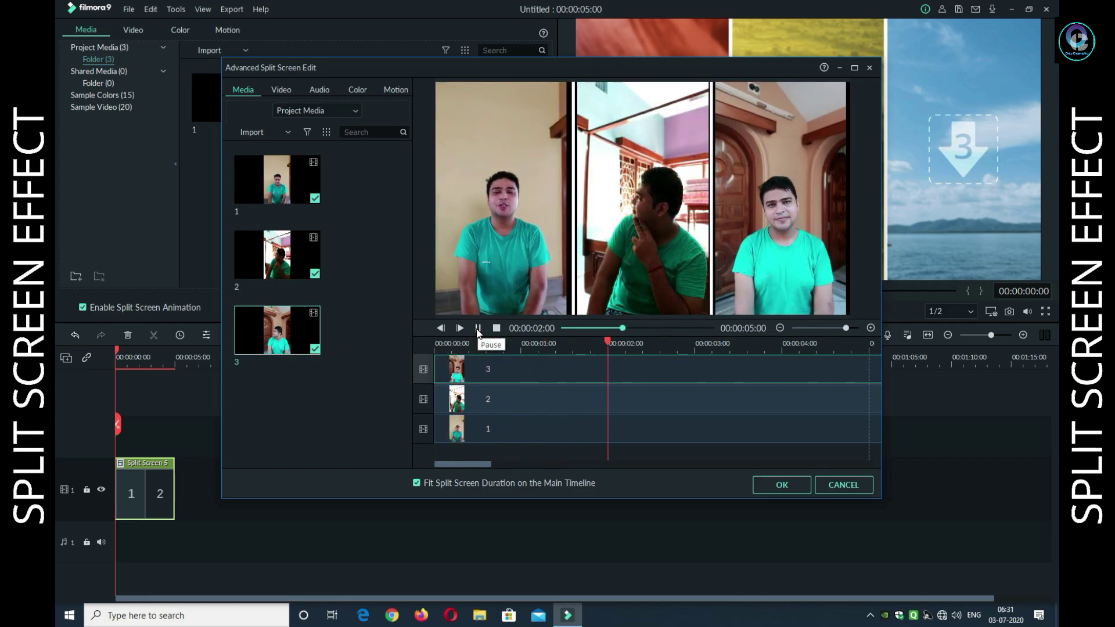
pyautogui.click(477, 329)
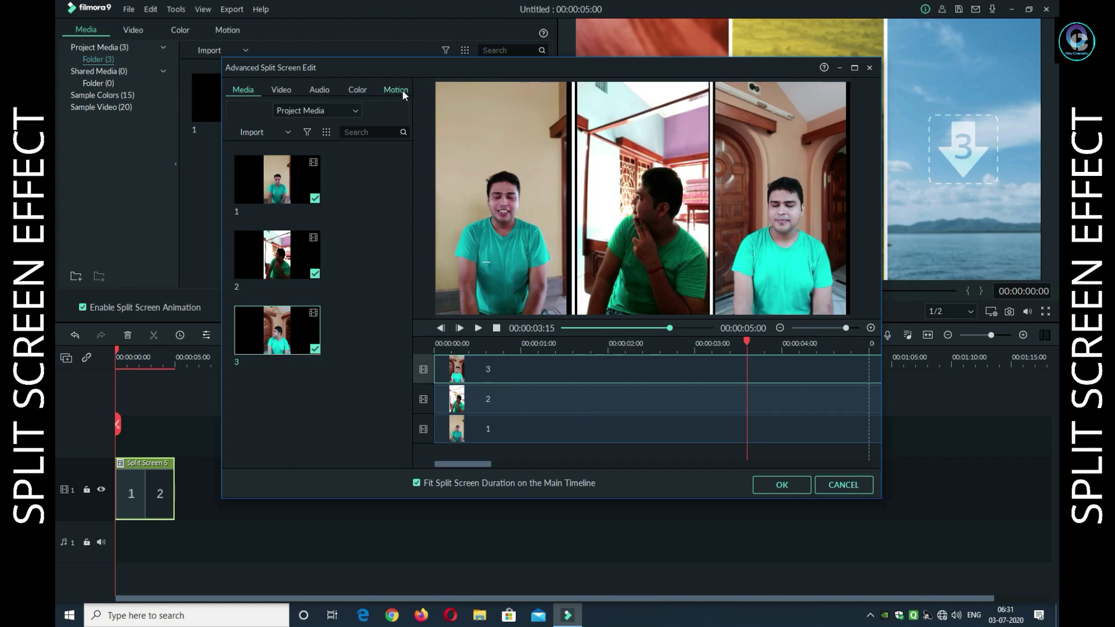
# - Apply the No Animation motion preset and close Advanced Split Screen Edit
pyautogui.click(281, 90)
pyautogui.click(318, 93)
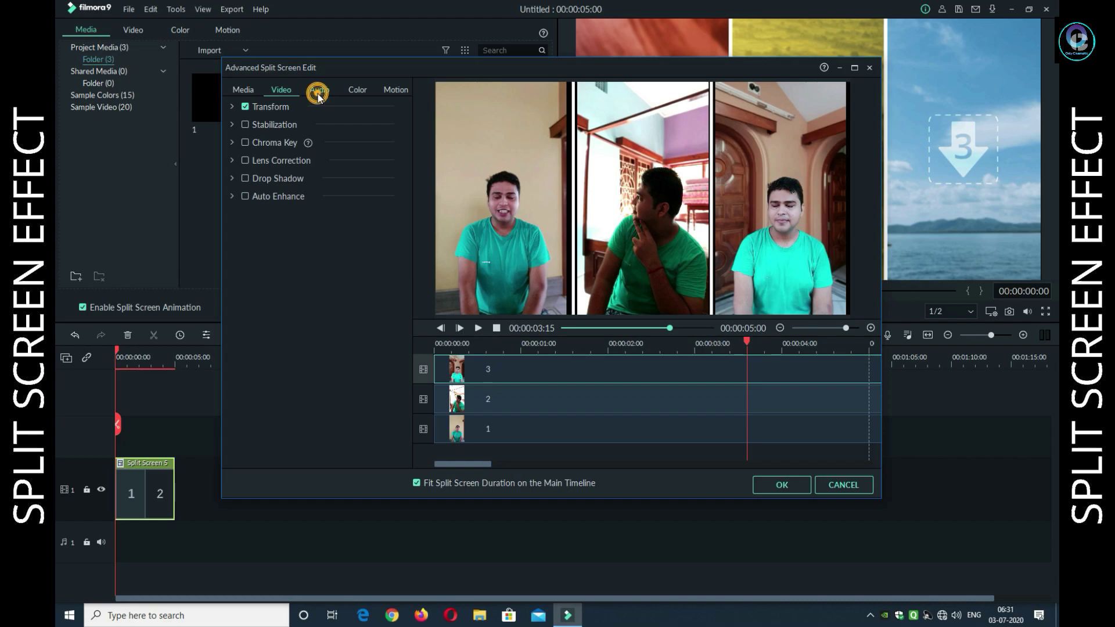
pyautogui.click(357, 93)
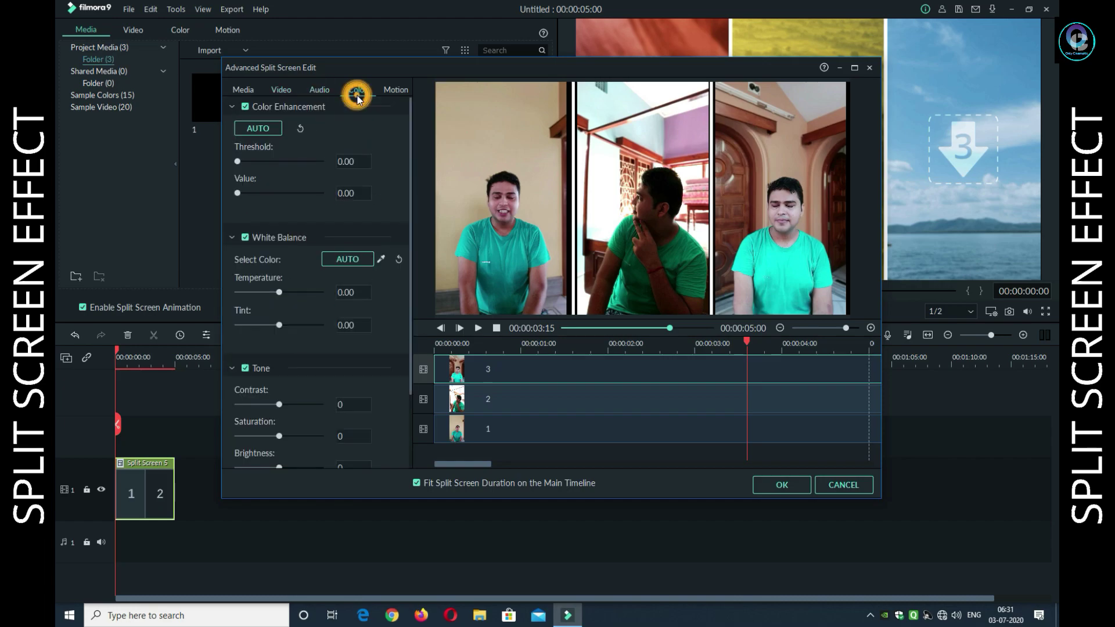
pyautogui.click(400, 93)
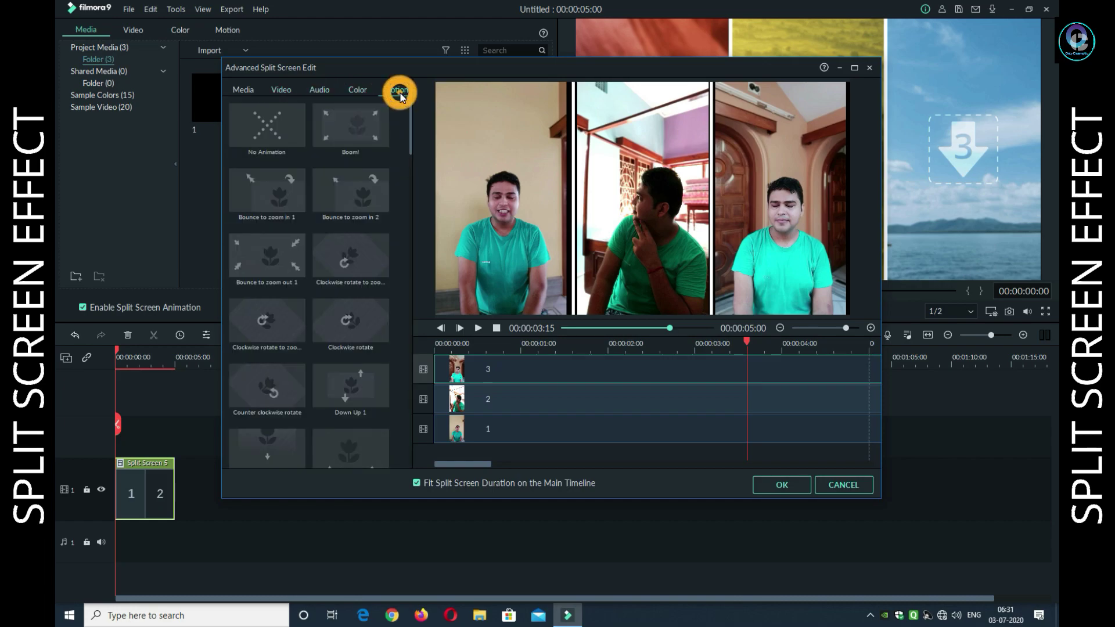
pyautogui.doubleClick(278, 133)
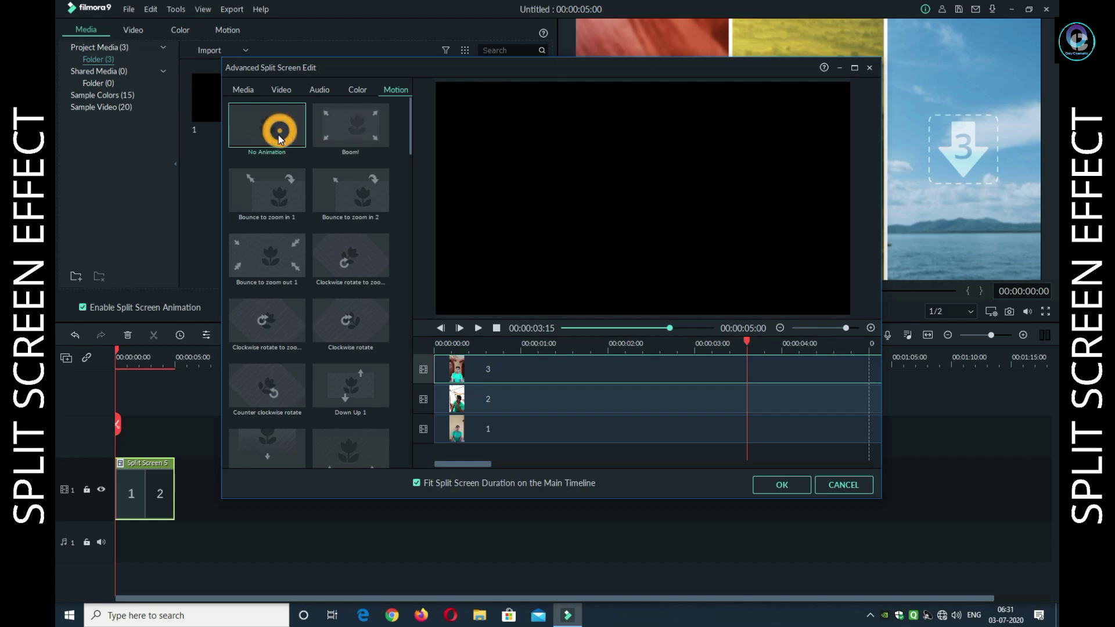
pyautogui.press('Escape')
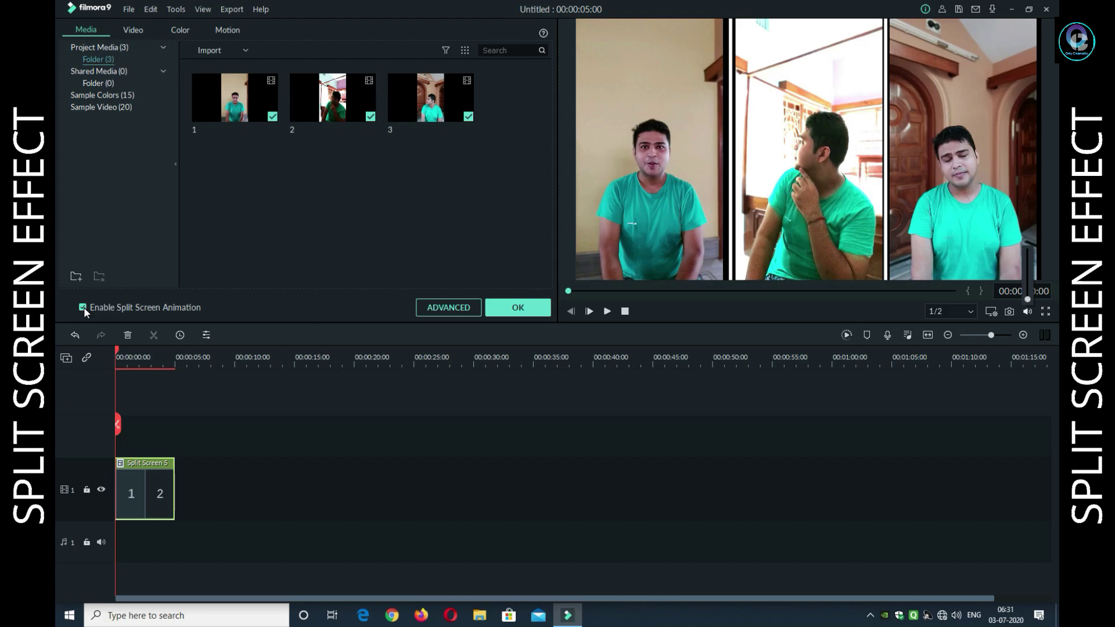
# - Uncheck Enable Split Screen Animation and stretch the split-screen clip to 00:00:41:08
pyautogui.click(83, 308)
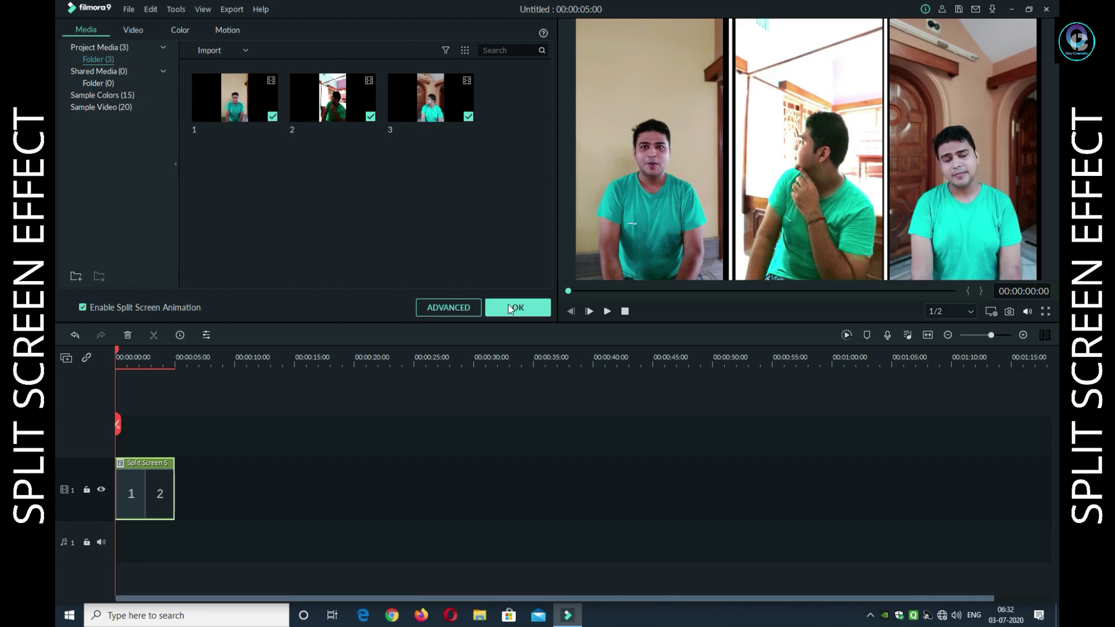
pyautogui.click(84, 308)
pyautogui.click(610, 312)
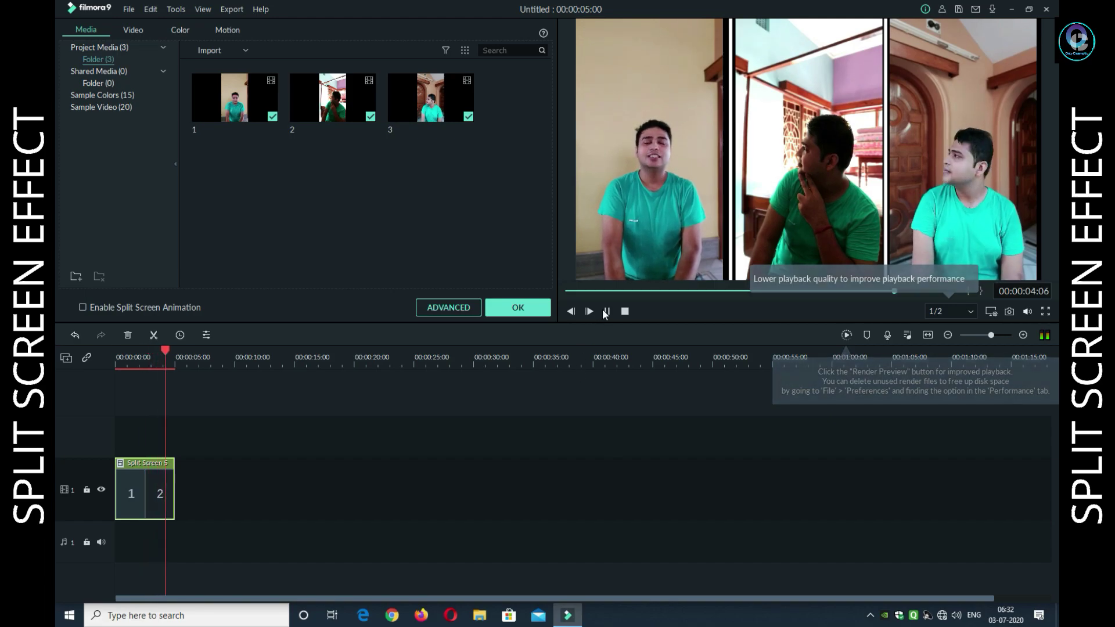
pyautogui.click(125, 356)
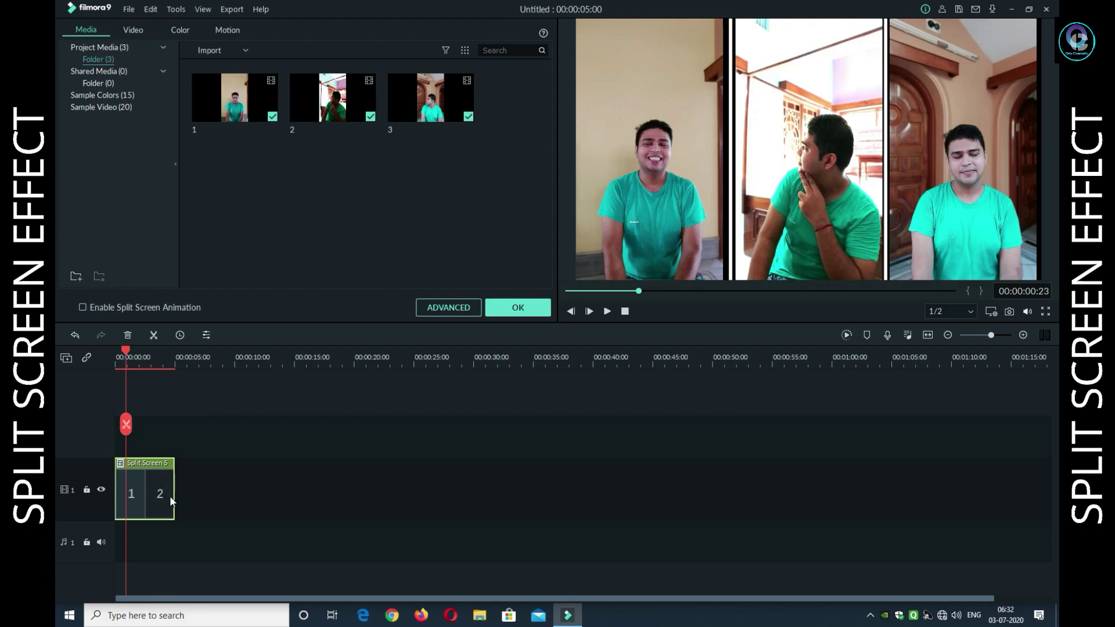
pyautogui.moveTo(173, 494); pyautogui.dragTo(607, 485)
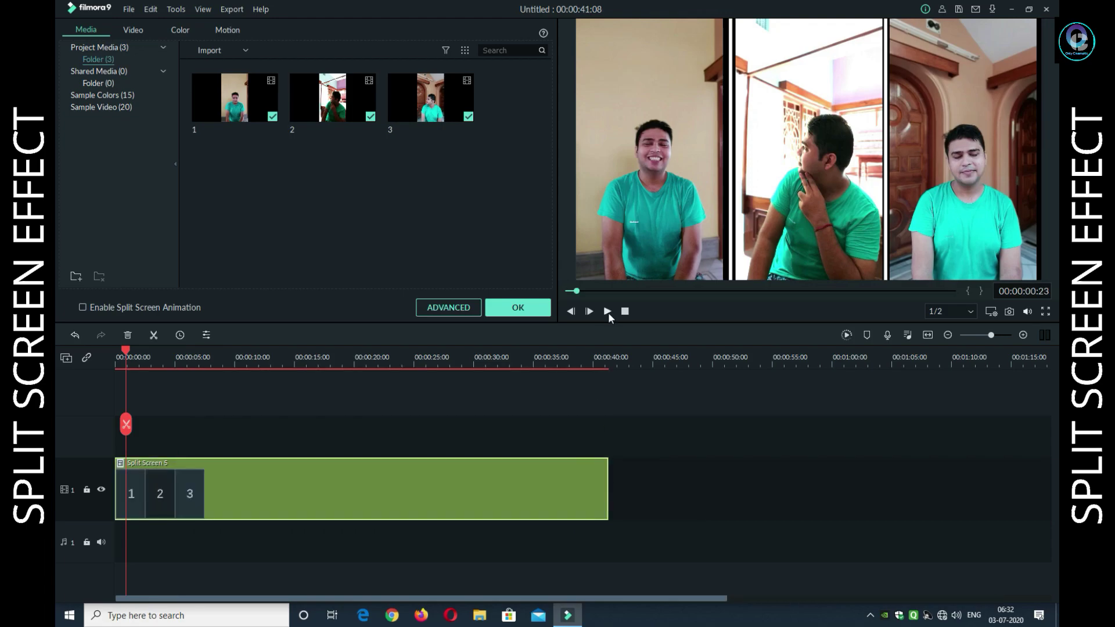
# - Play the extended split screen, then delete it and return to the Media library
pyautogui.click(608, 314)
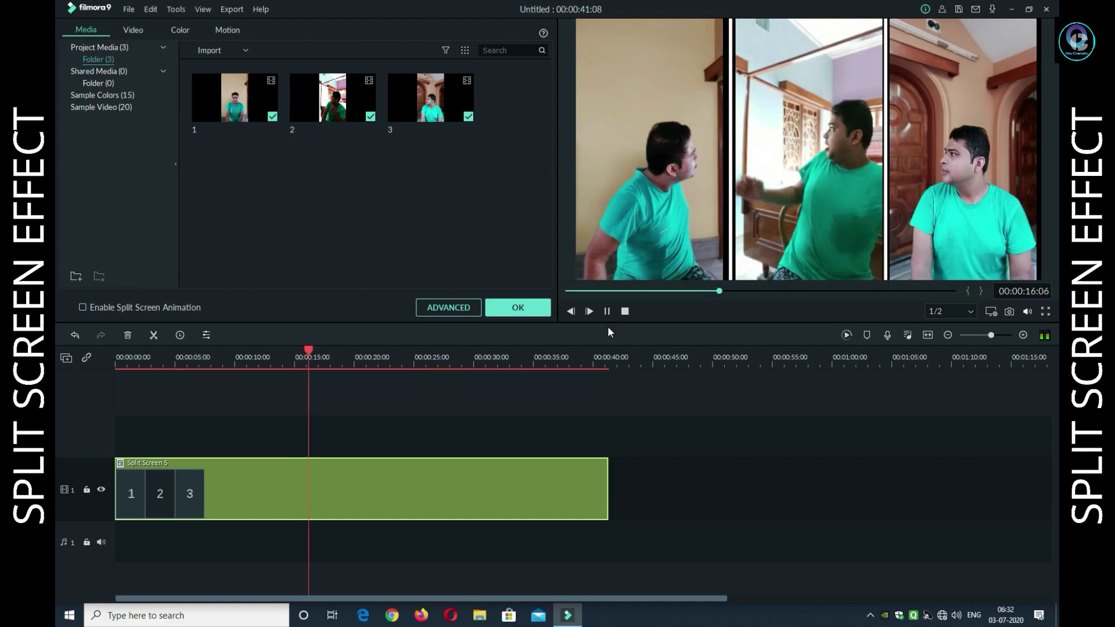
pyautogui.click(614, 430)
pyautogui.moveTo(106, 549); pyautogui.dragTo(106, 551)
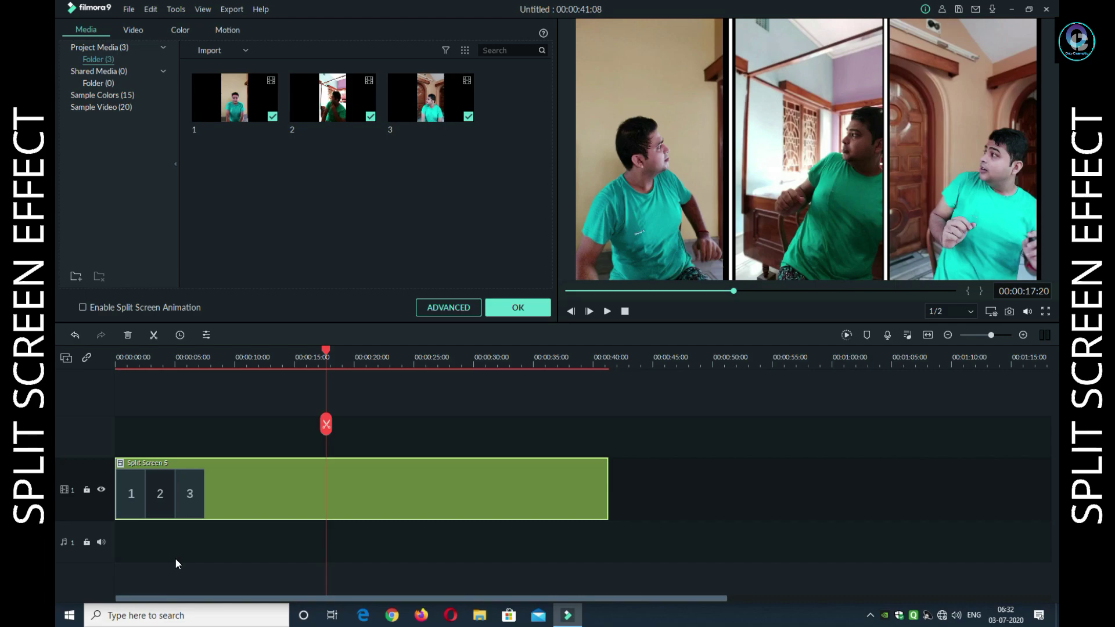
pyautogui.press('Delete')
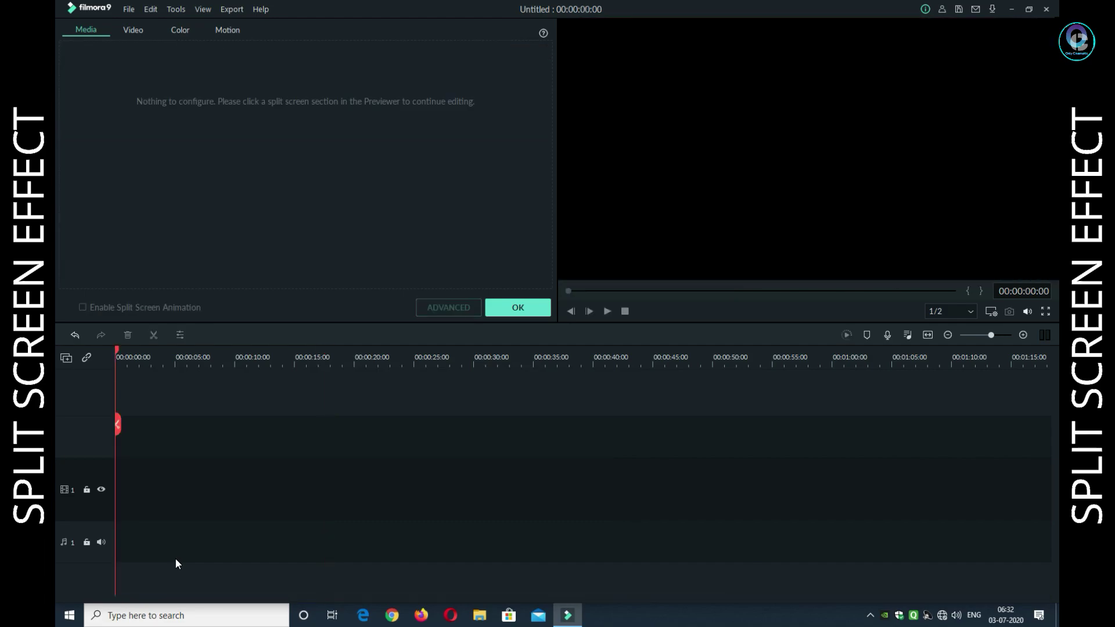
pyautogui.click(518, 306)
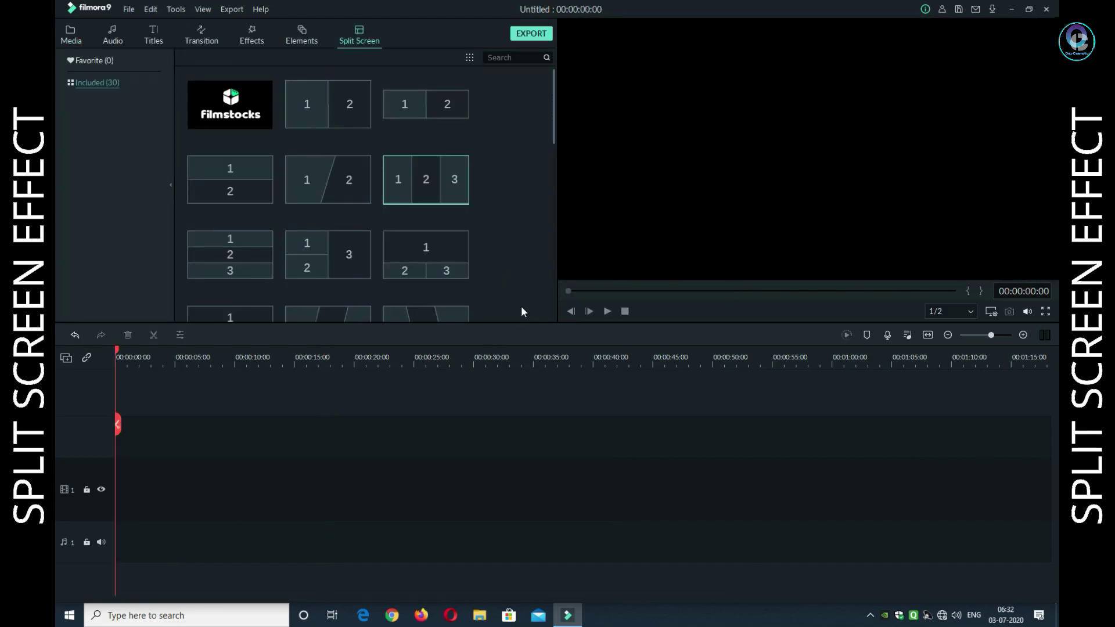
pyautogui.click(71, 34)
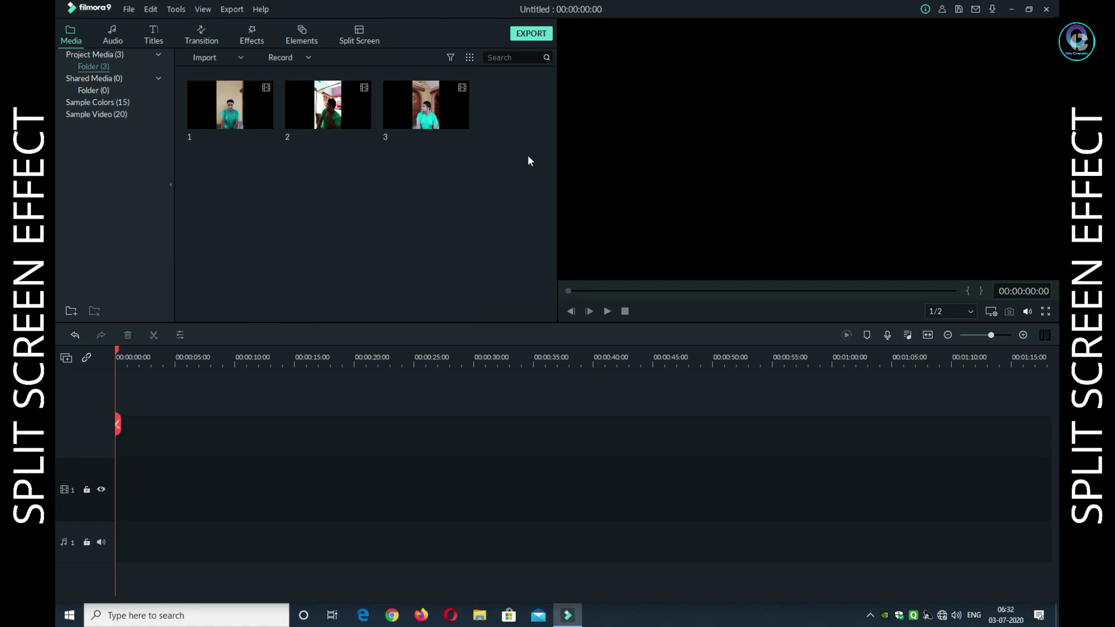
# - Add clips 1, 2 and 3 to the timeline, matching project settings to the first clip
pyautogui.moveTo(256, 113); pyautogui.dragTo(110, 447)
pyautogui.click(541, 333)
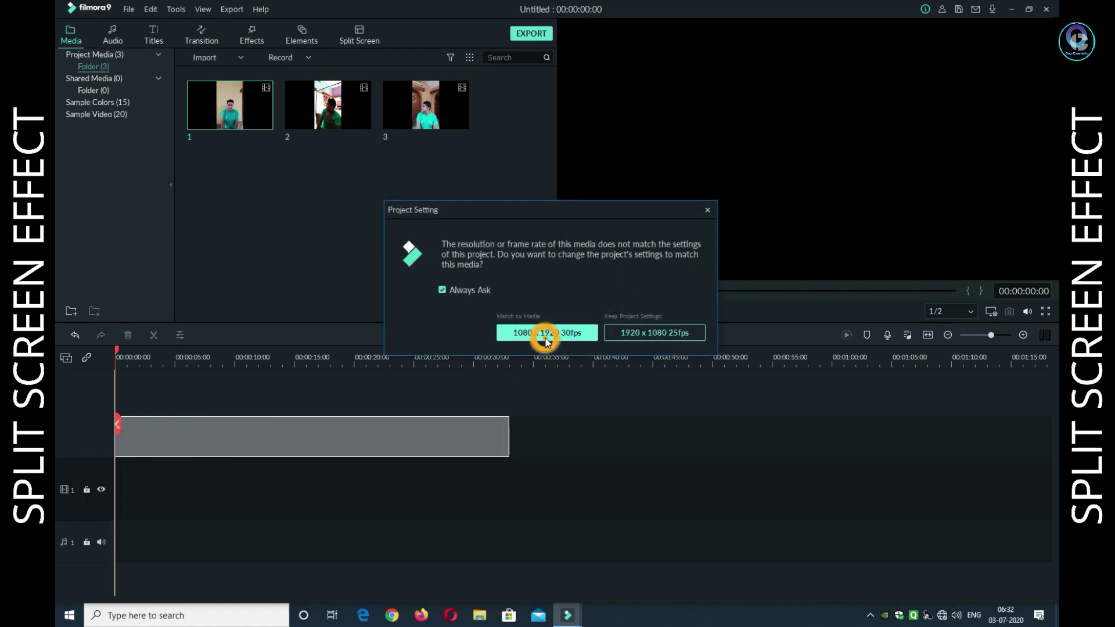
pyautogui.moveTo(349, 124); pyautogui.dragTo(106, 520)
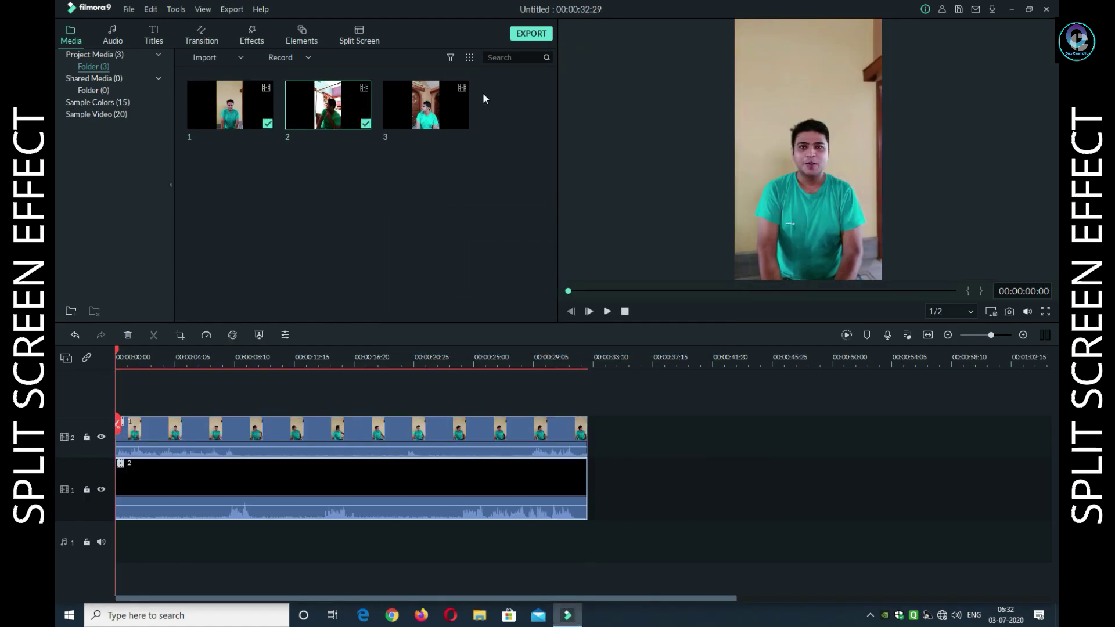
pyautogui.moveTo(456, 99); pyautogui.dragTo(717, 429)
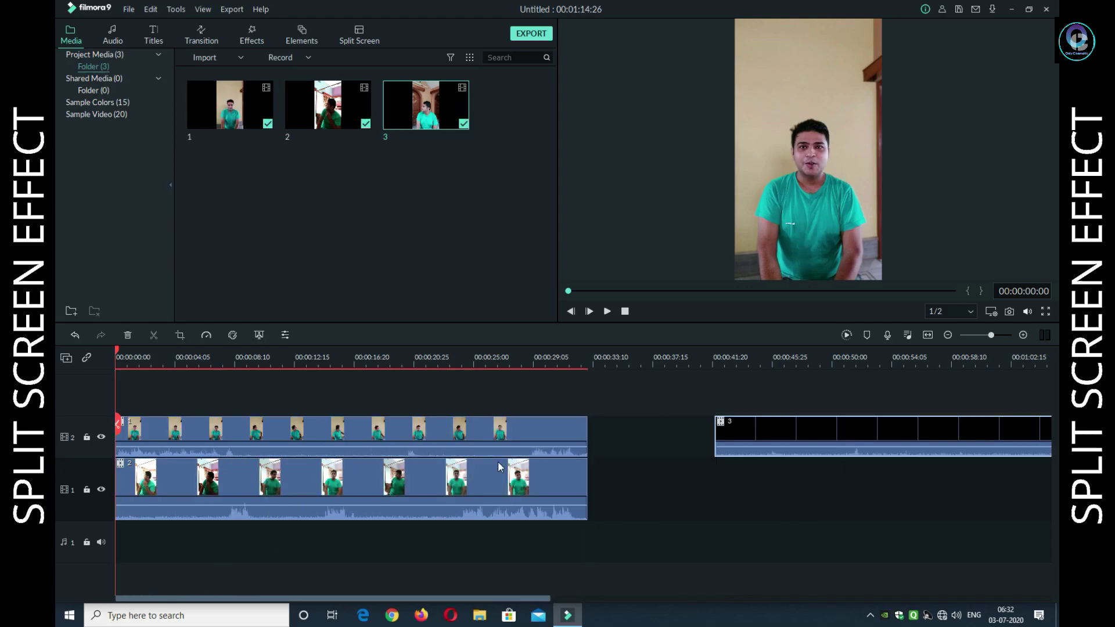
# - Stack the three clips on separate tracks, all starting at 0:00
pyautogui.click(464, 492)
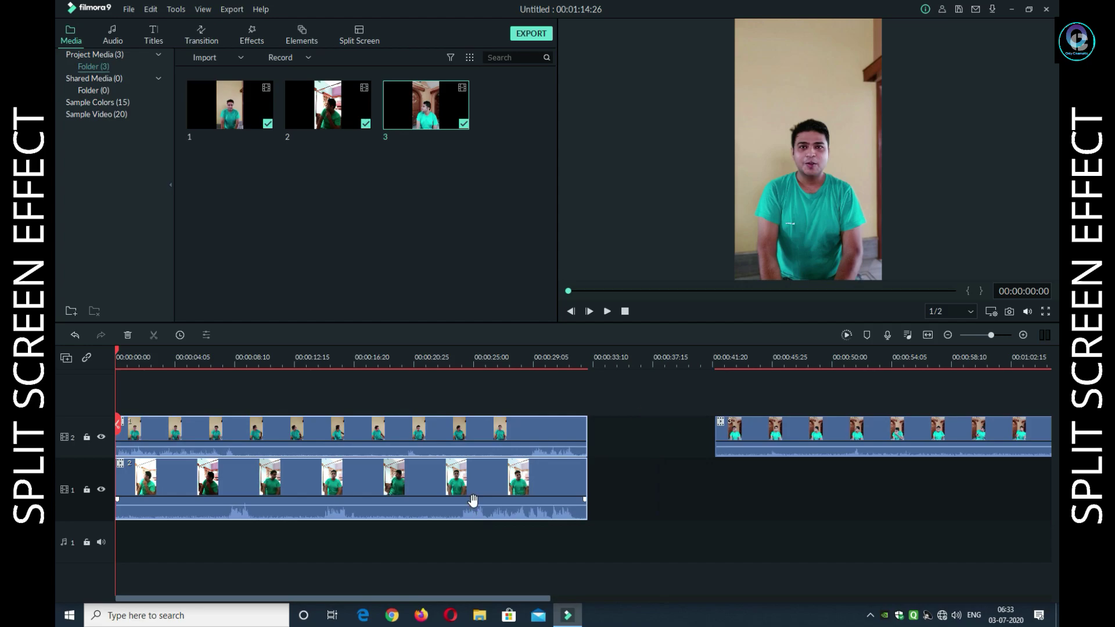
pyautogui.moveTo(471, 499); pyautogui.dragTo(468, 464)
pyautogui.click(825, 464)
pyautogui.moveTo(825, 465); pyautogui.dragTo(226, 525)
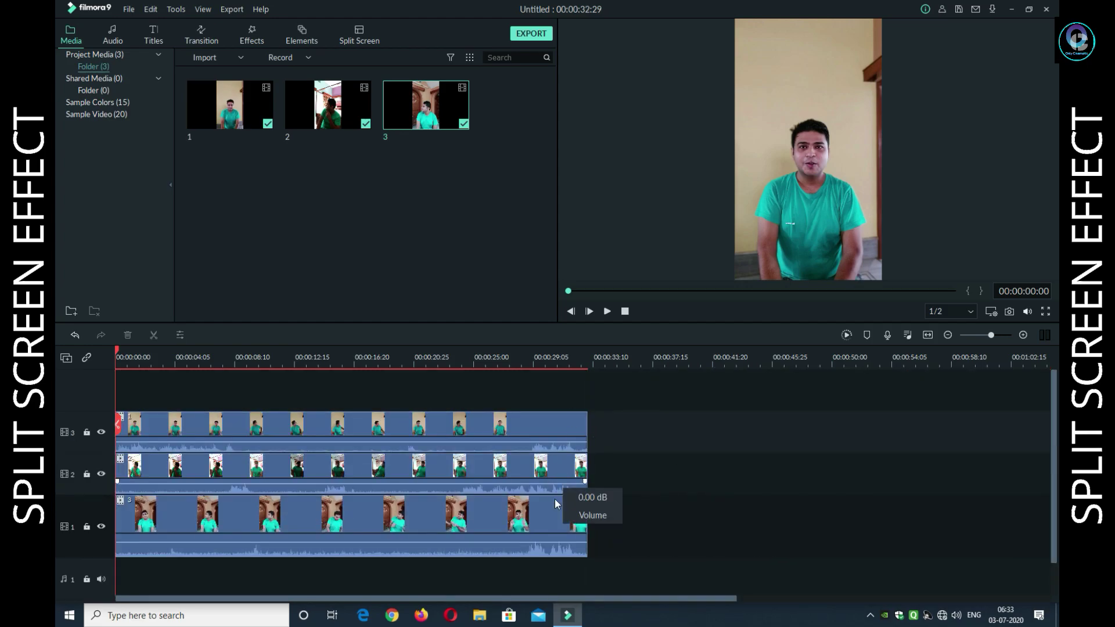
pyautogui.click(550, 518)
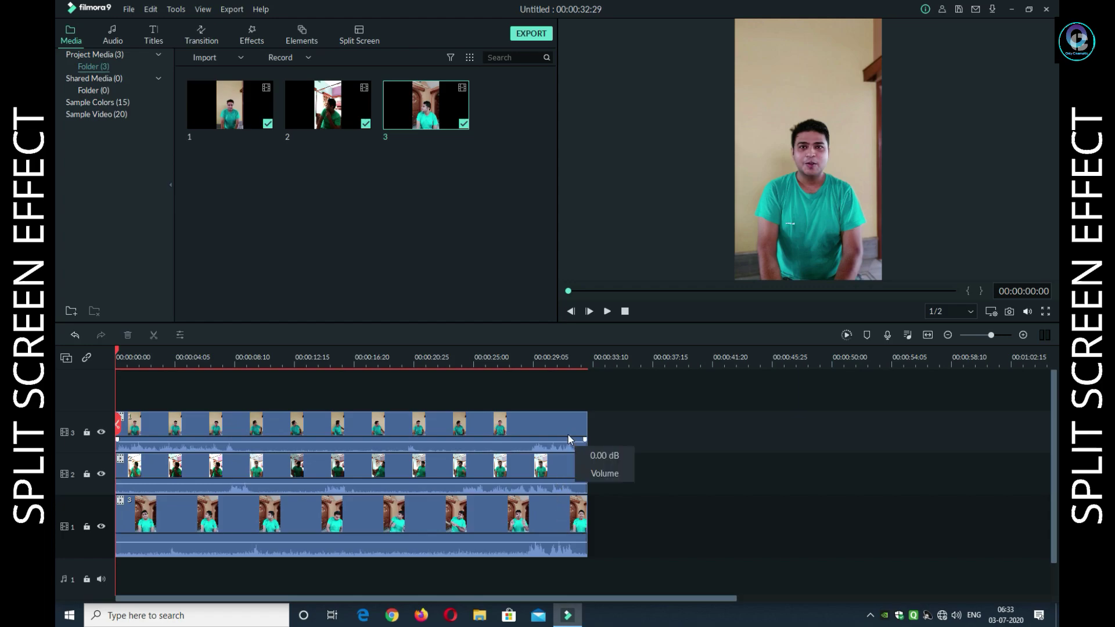
pyautogui.click(545, 423)
pyautogui.click(544, 423)
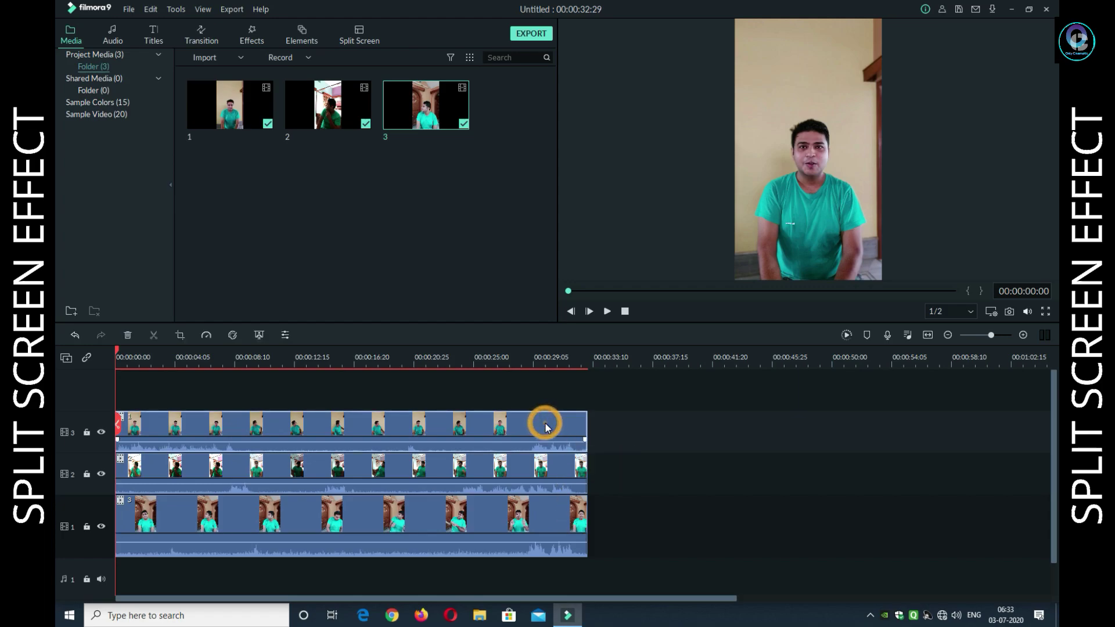
pyautogui.click(788, 149)
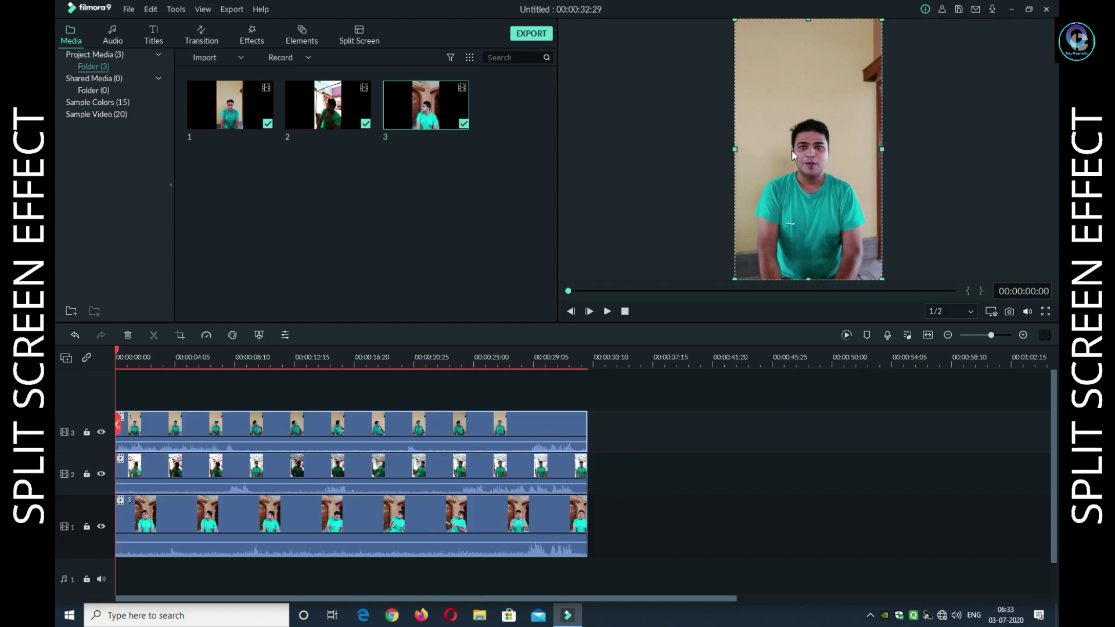
# - Set the project to 16:9 (Widescreen) at 1920x1080 in Project Settings
pyautogui.click(129, 10)
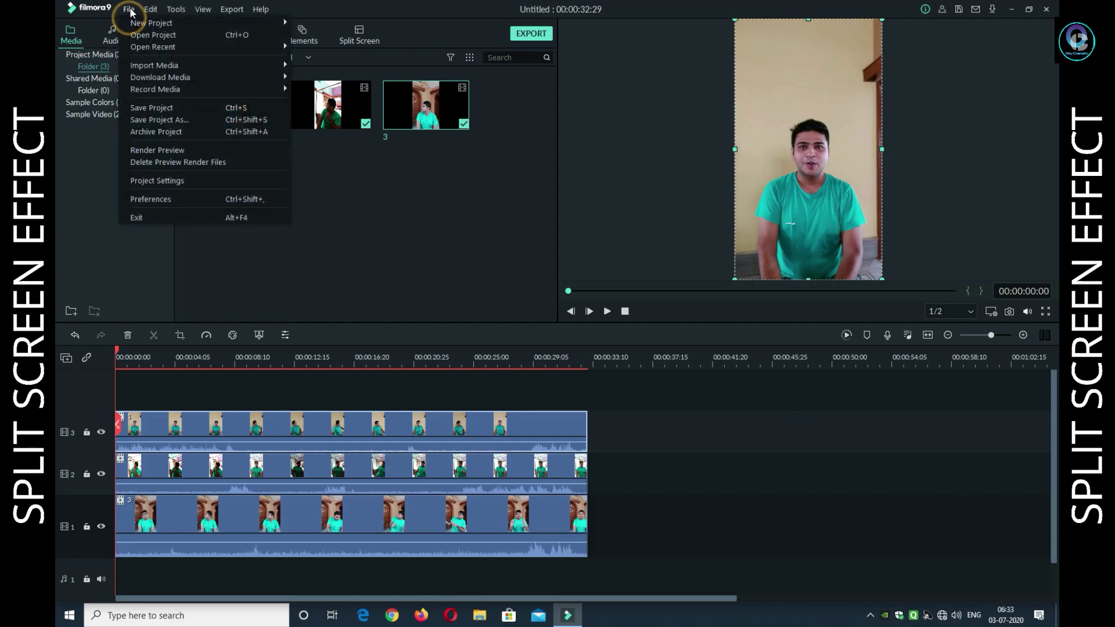
pyautogui.click(156, 179)
pyautogui.click(583, 239)
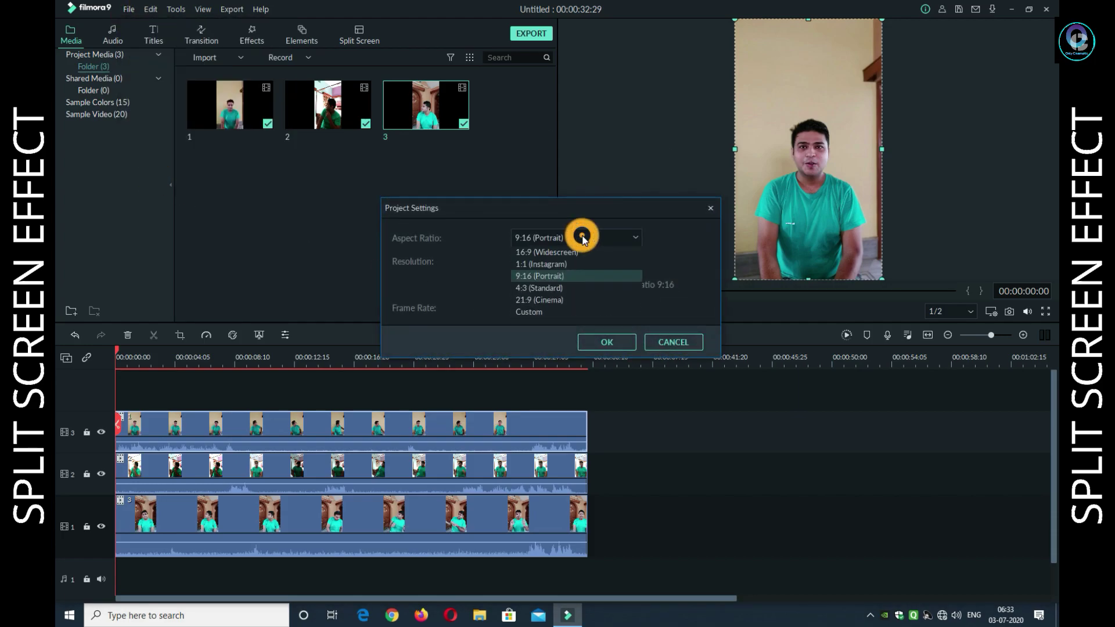
pyautogui.click(580, 252)
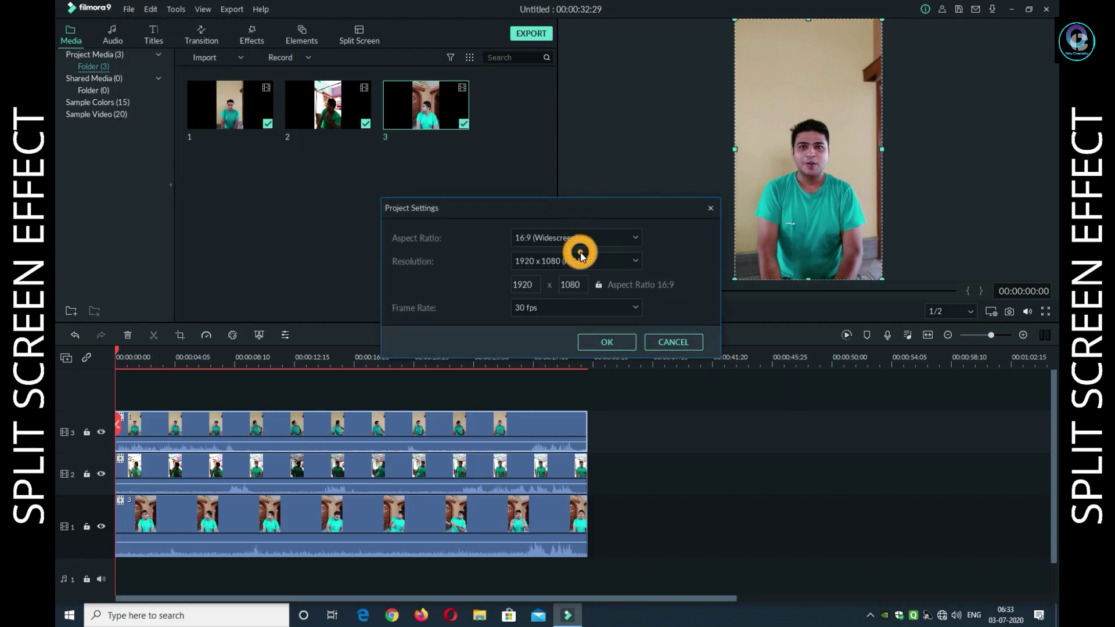
pyautogui.click(607, 342)
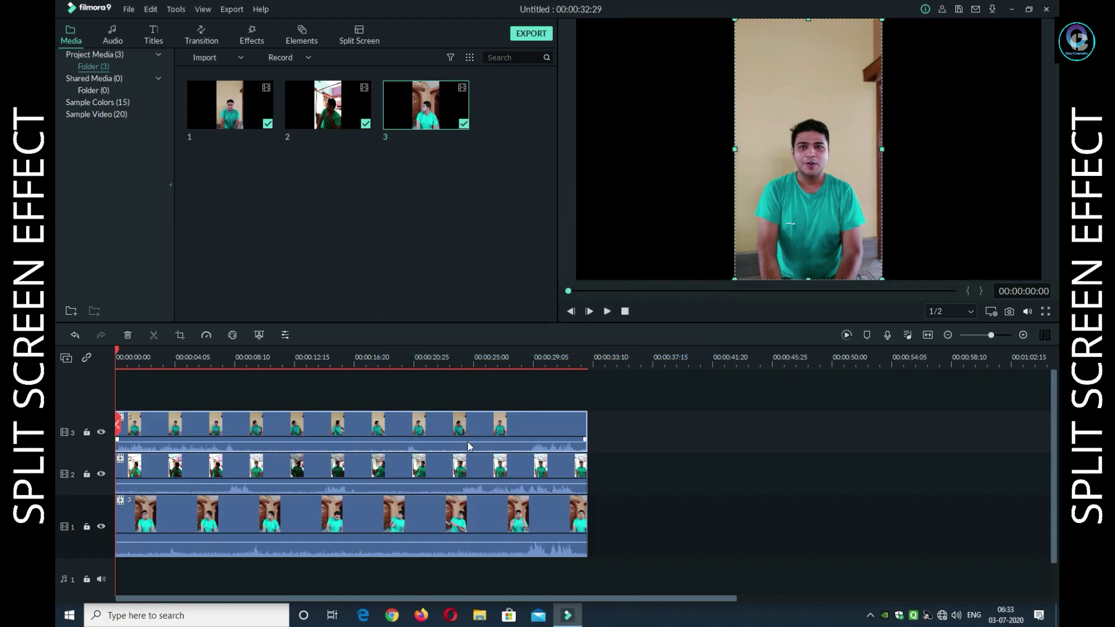
# - Position the clips left, middle and right in the frame, then move all three up one track
pyautogui.click(553, 425)
pyautogui.moveTo(813, 162); pyautogui.dragTo(663, 162)
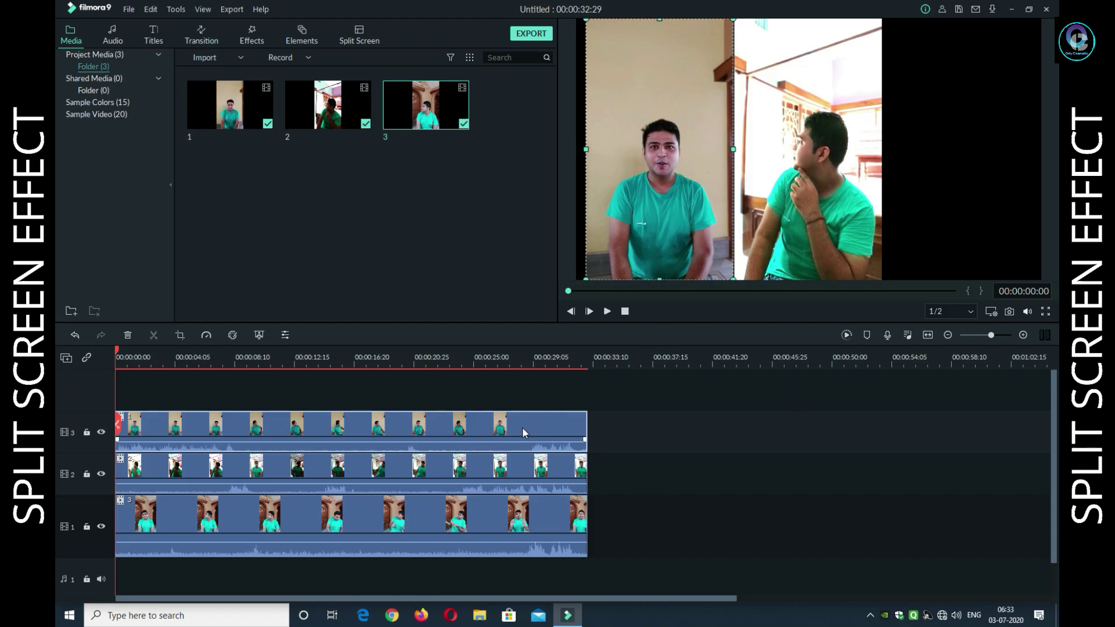
pyautogui.click(526, 472)
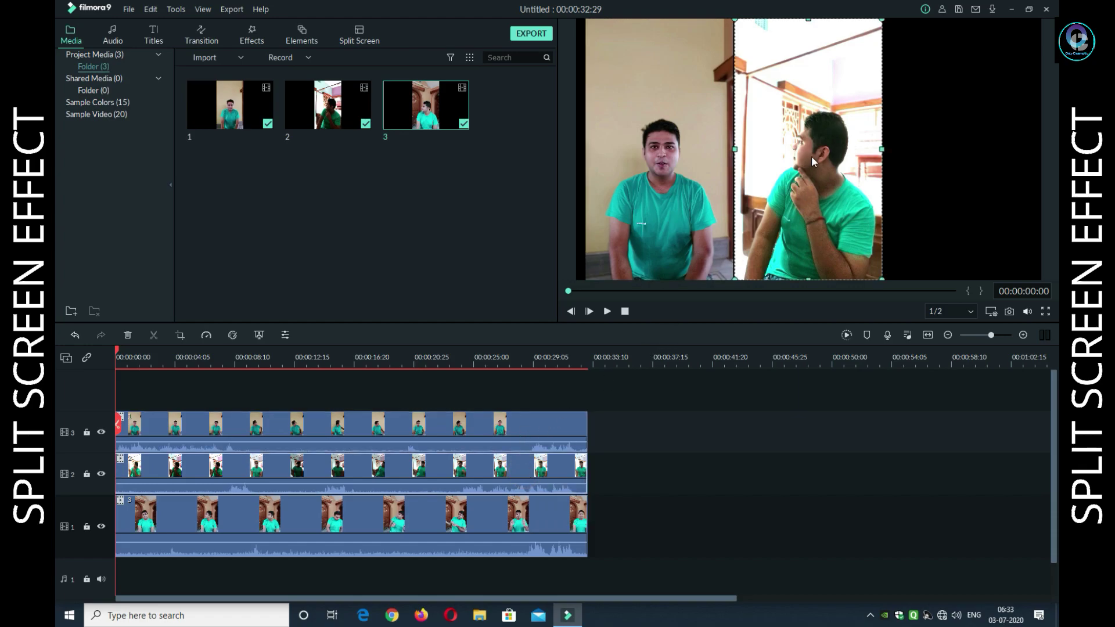
pyautogui.moveTo(811, 148); pyautogui.dragTo(867, 147)
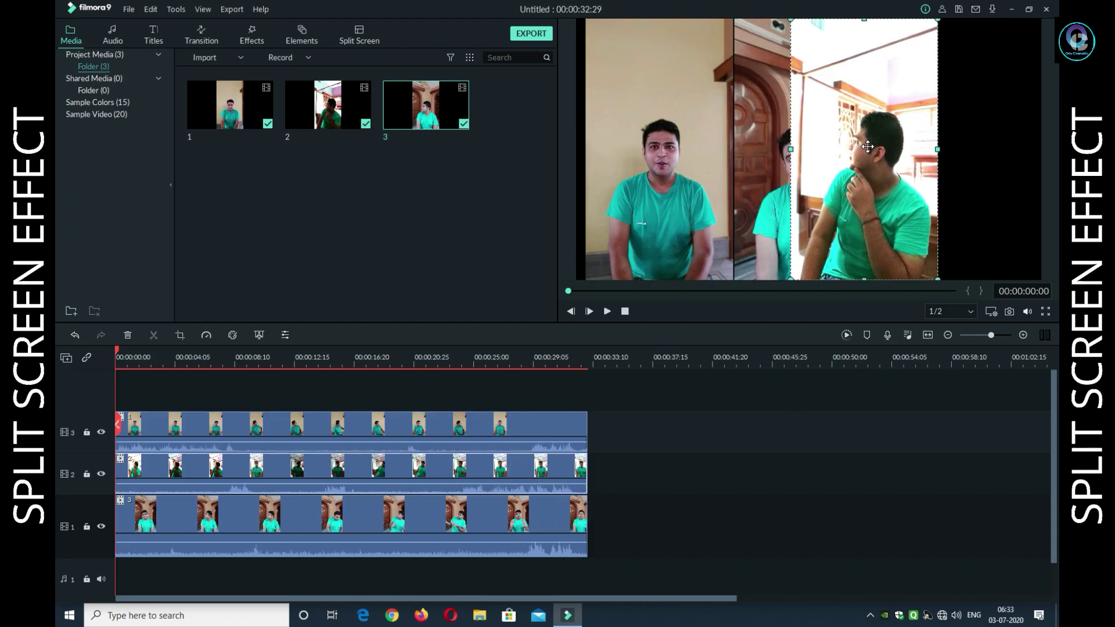
pyautogui.click(488, 516)
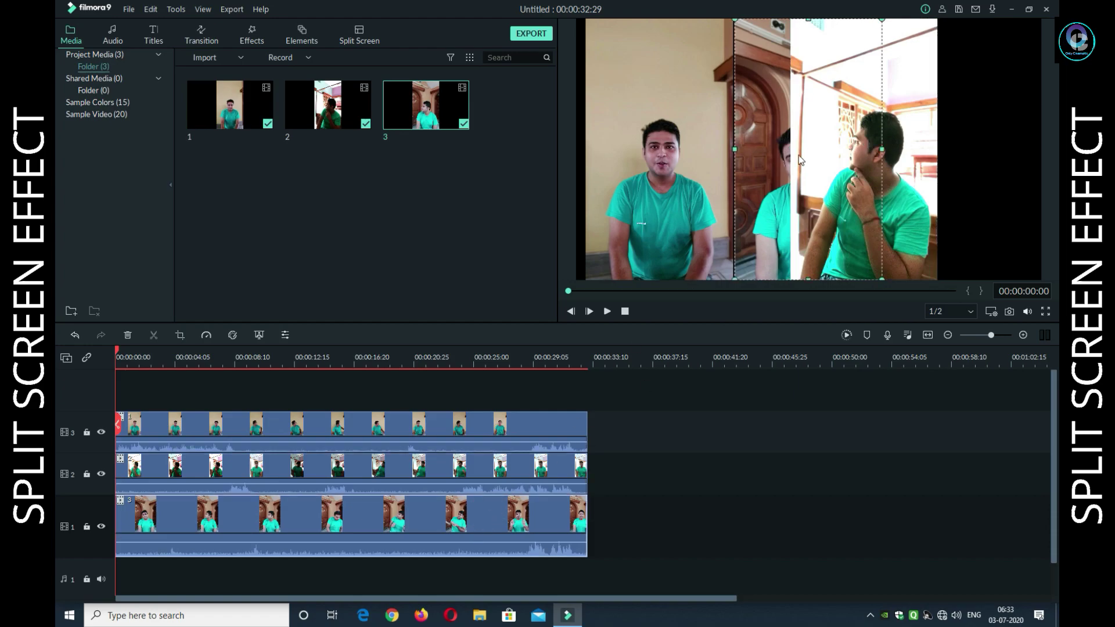
pyautogui.moveTo(761, 177); pyautogui.dragTo(803, 177)
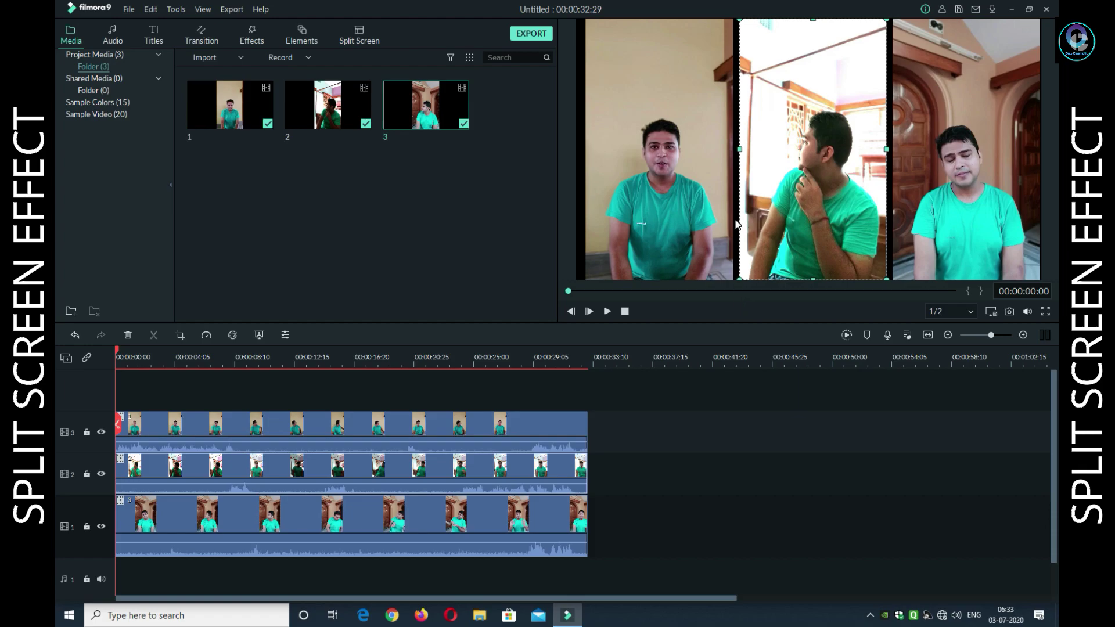
pyautogui.hotkey('ctrl', 'a')
pyautogui.moveTo(361, 527); pyautogui.dragTo(360, 465)
# - Drag the White sample colour onto empty track 1 as the background
pyautogui.click(107, 103)
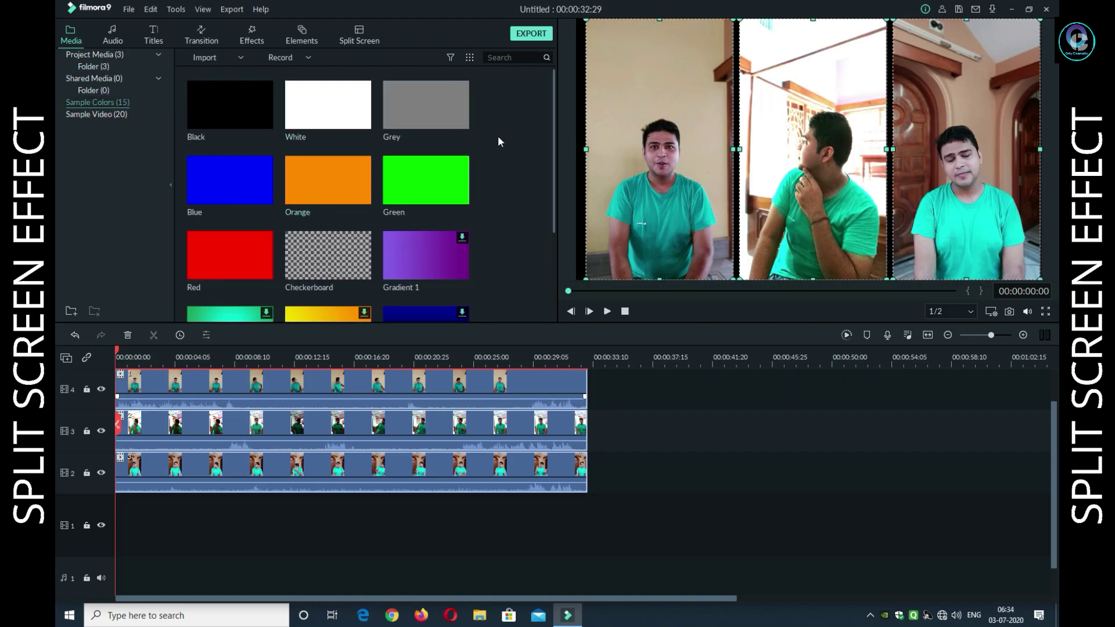
pyautogui.moveTo(357, 122); pyautogui.dragTo(588, 531)
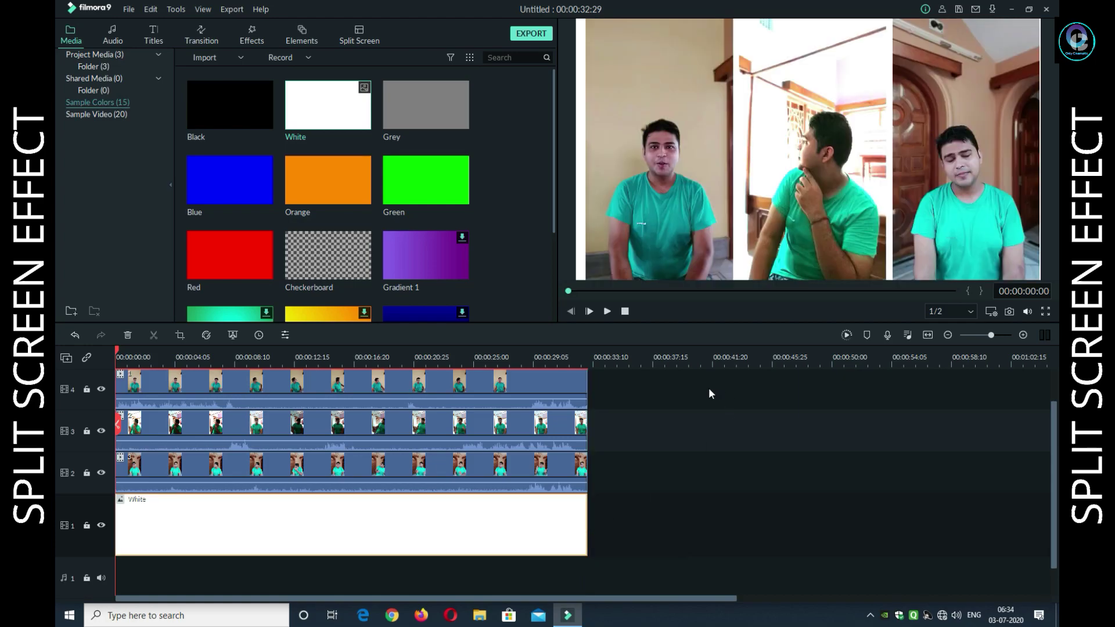
pyautogui.click(608, 312)
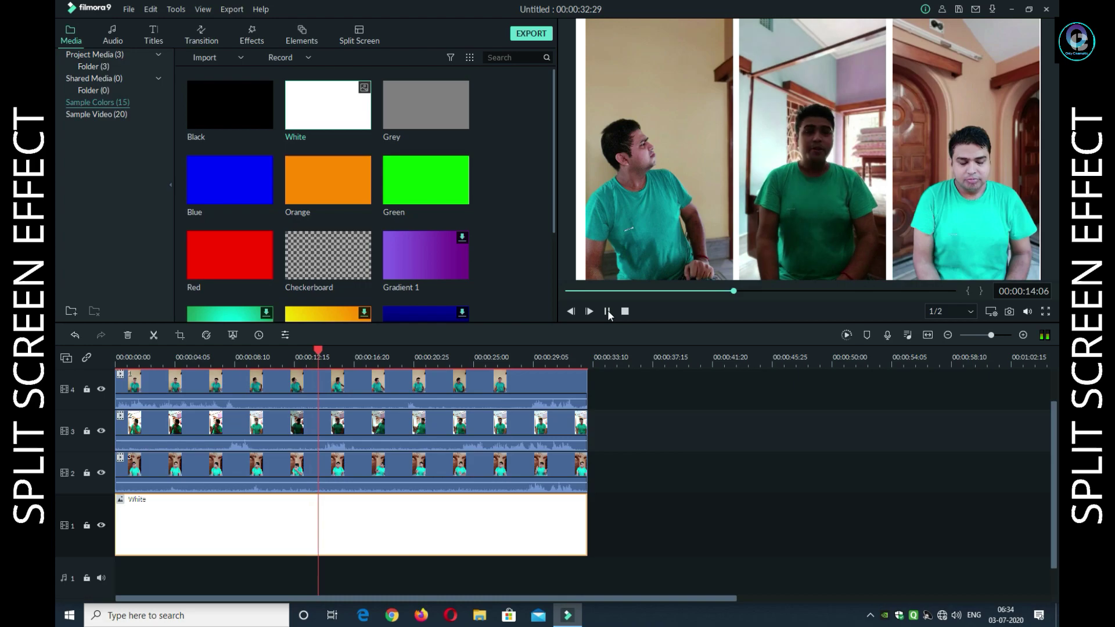
pyautogui.click(607, 311)
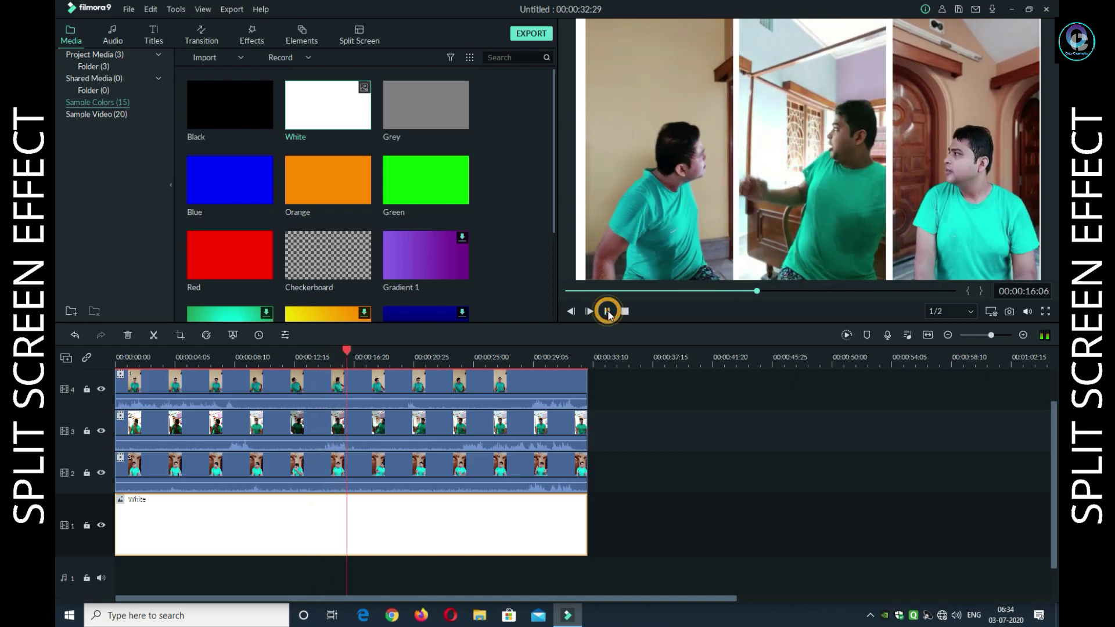
pyautogui.scroll(1, 655, 399)
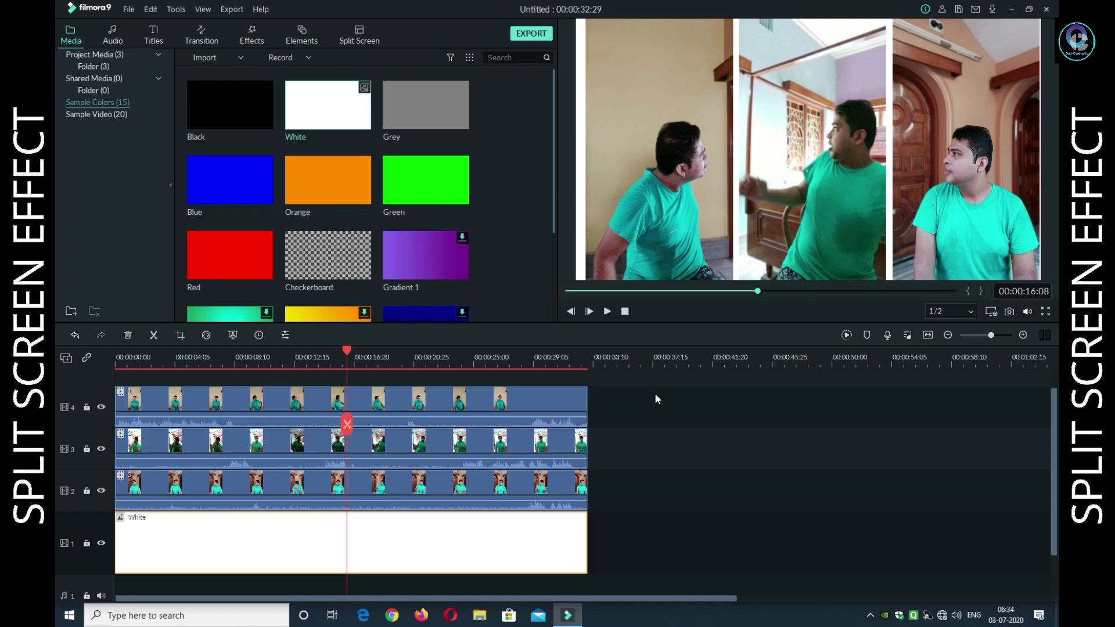
pyautogui.scroll(1, 656, 399)
pyautogui.scroll(-1, 656, 398)
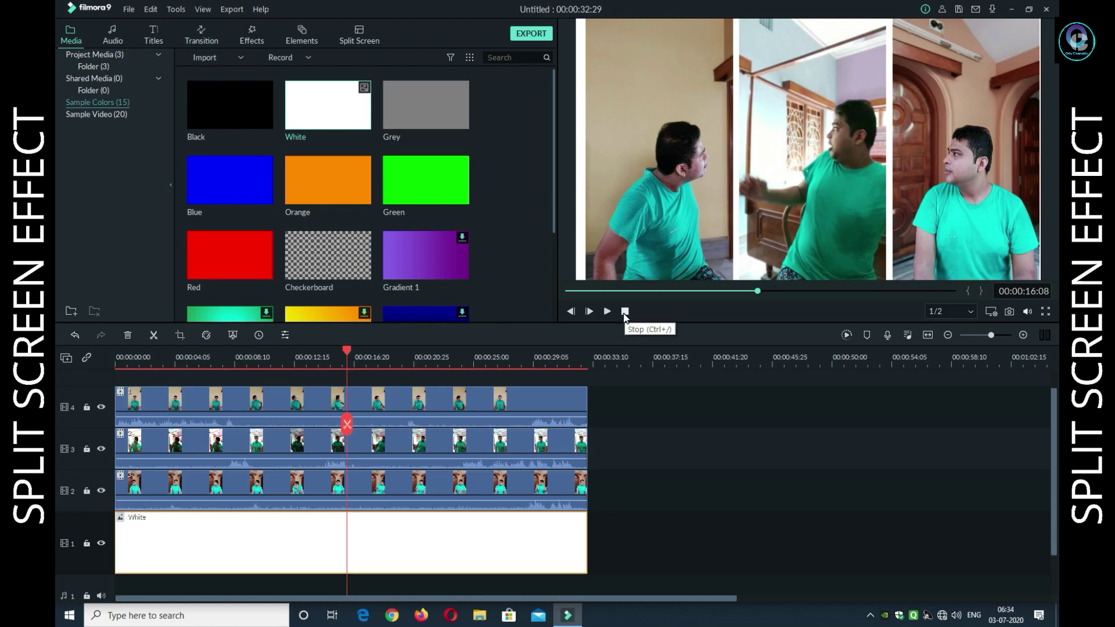
# - Reopen the Split Screen template library and scroll through the layouts
pyautogui.click(359, 35)
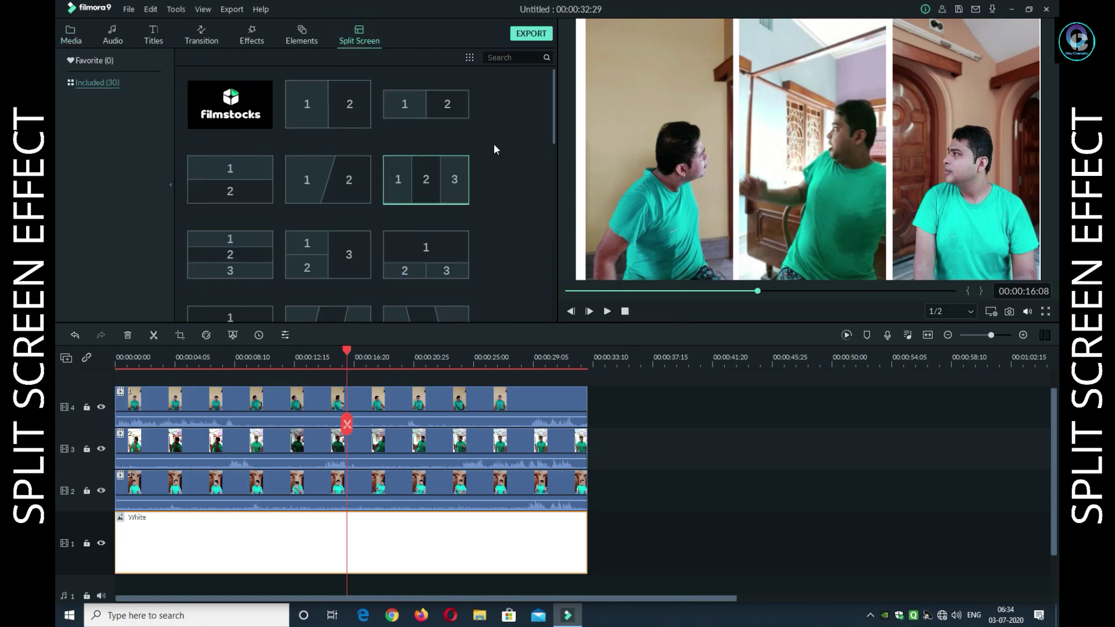
pyautogui.scroll(-3, 512, 162)
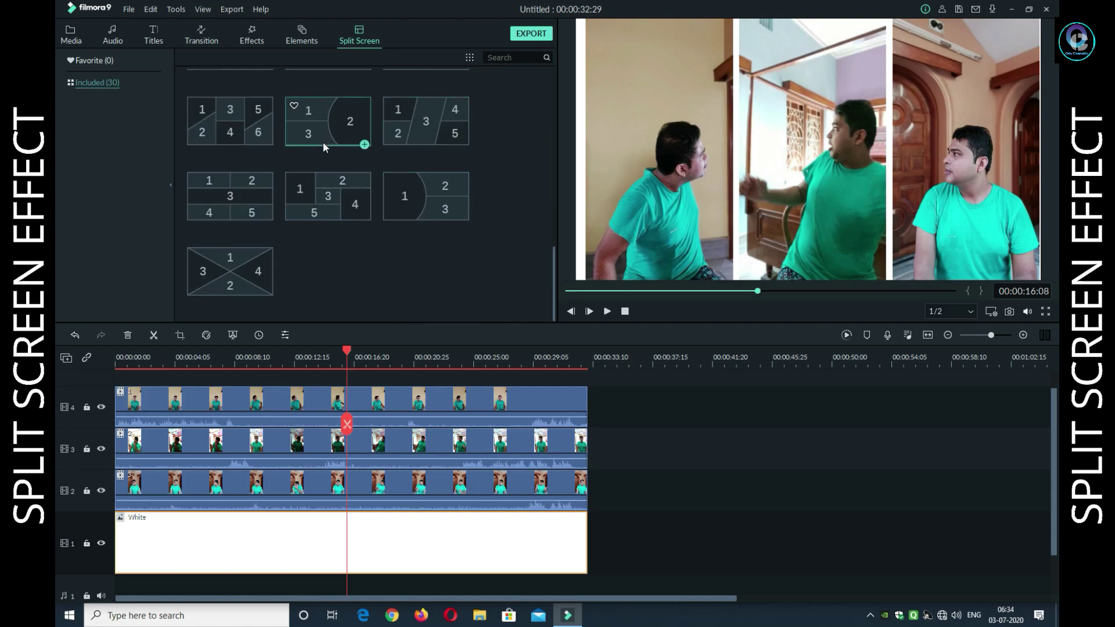
pyautogui.click(534, 268)
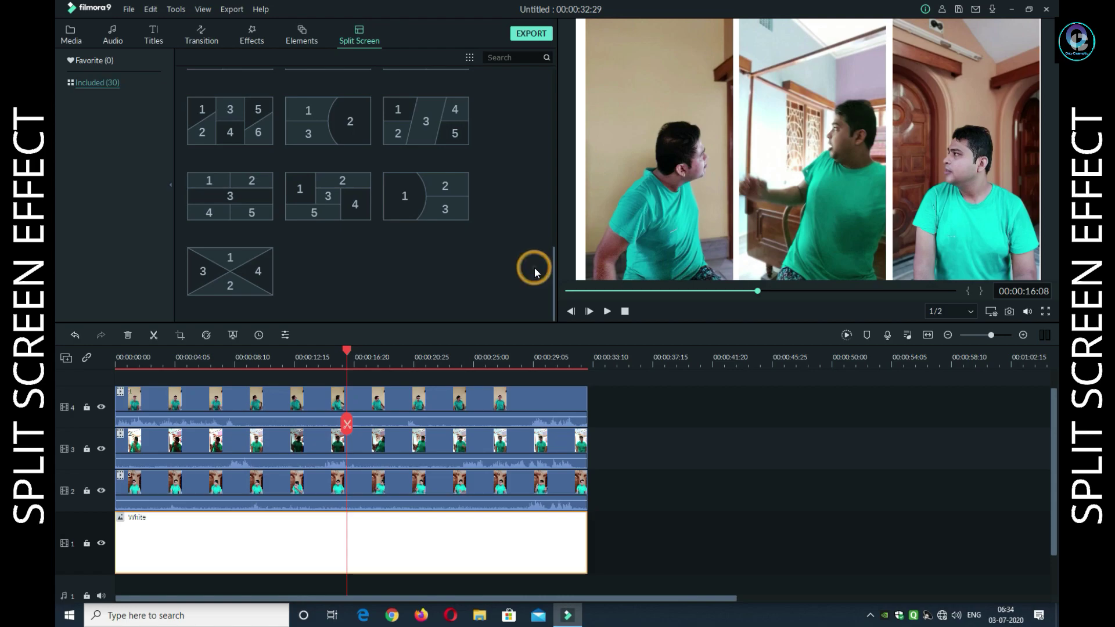